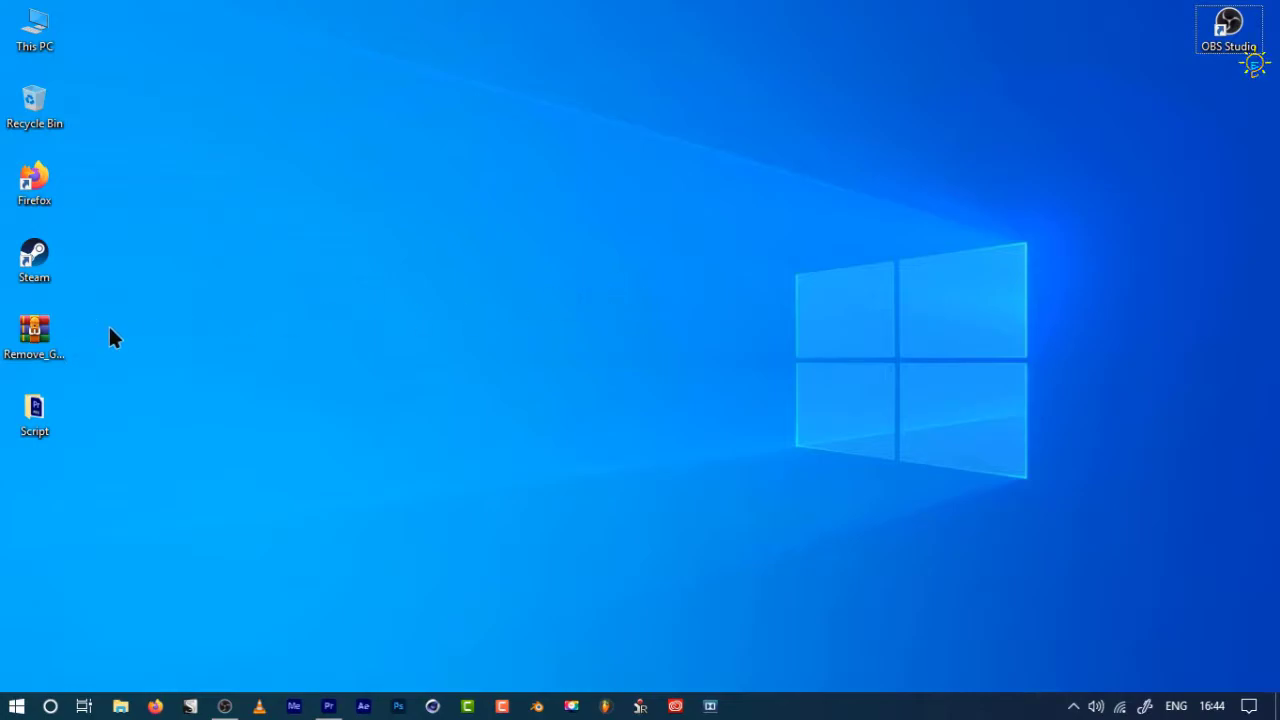
Step: Extract the green-screen source archive into its own folder on the desktop
click(42, 330)
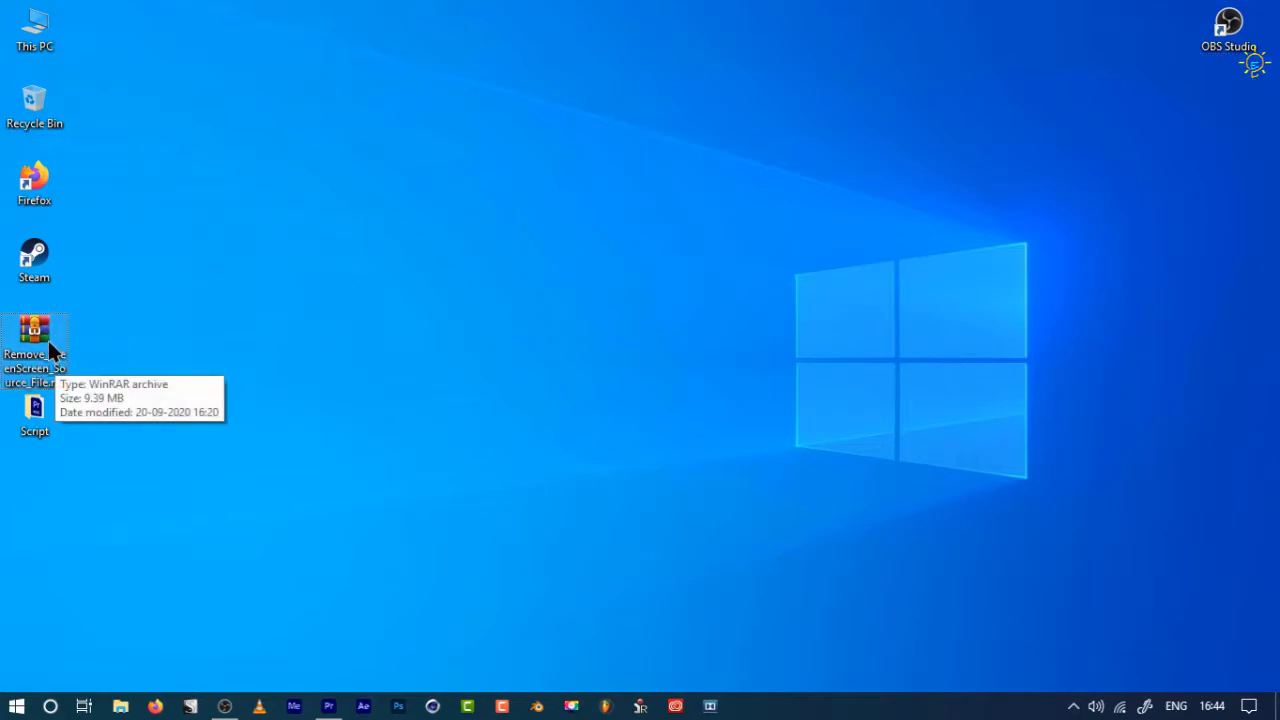
right_click(47, 350)
click(134, 398)
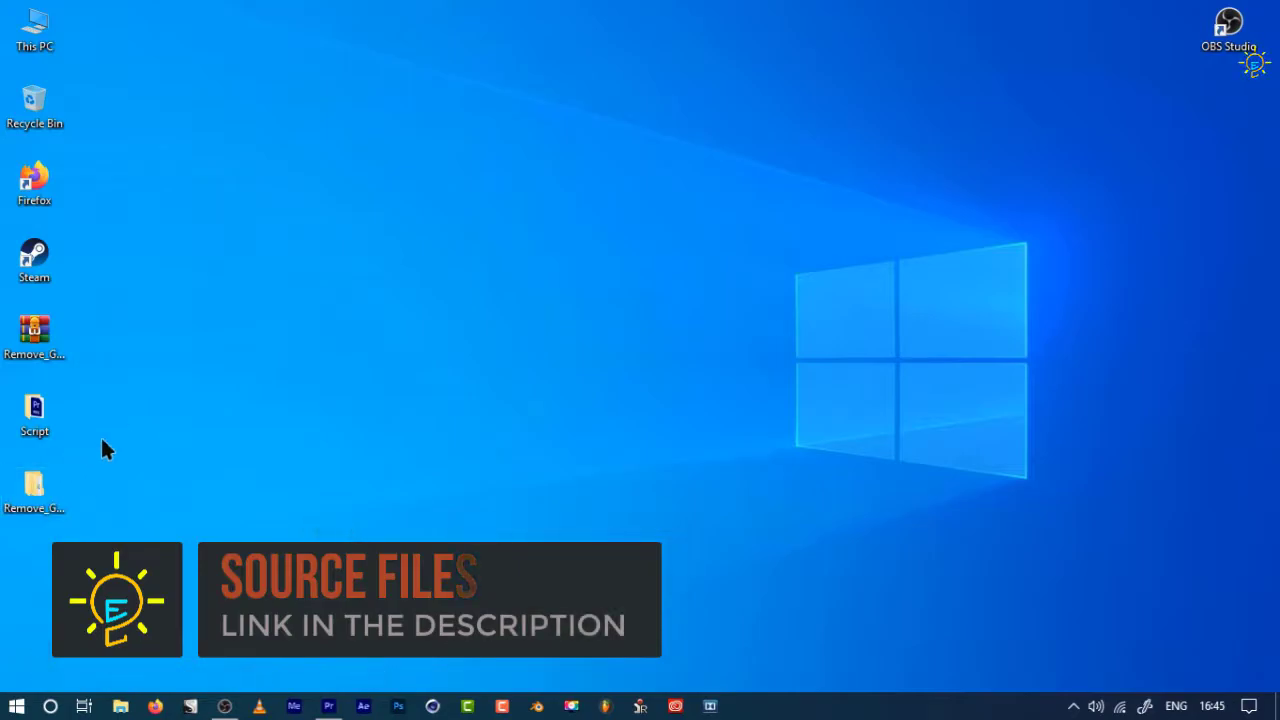
Step: Open the extracted footage subfolder, maximize the window, and select the green-screen mp4
double_click(55, 490)
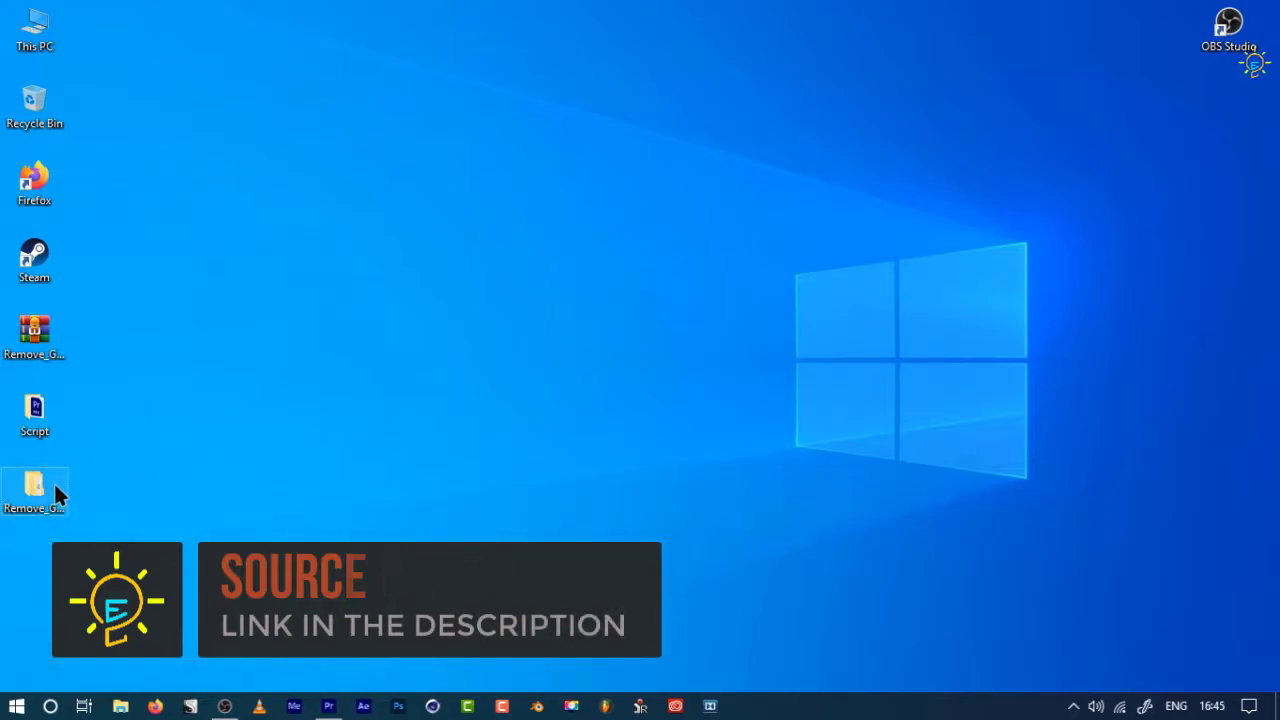
double_click(356, 366)
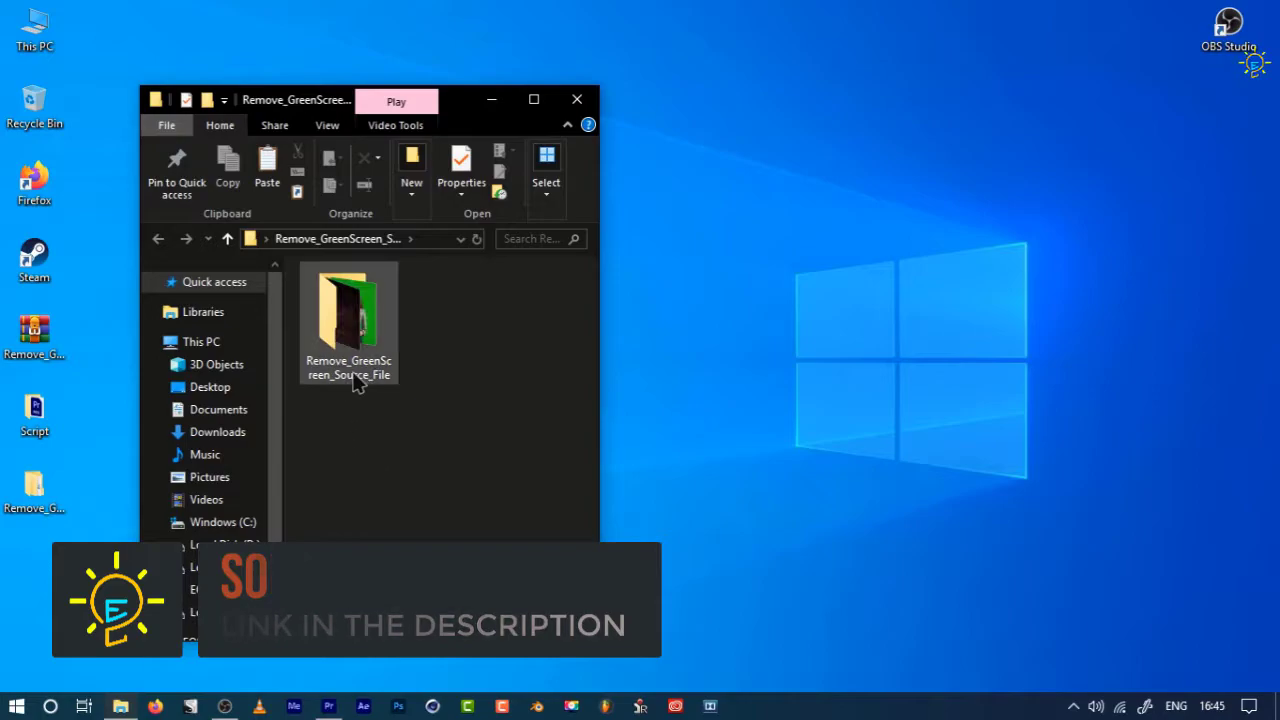
click(533, 99)
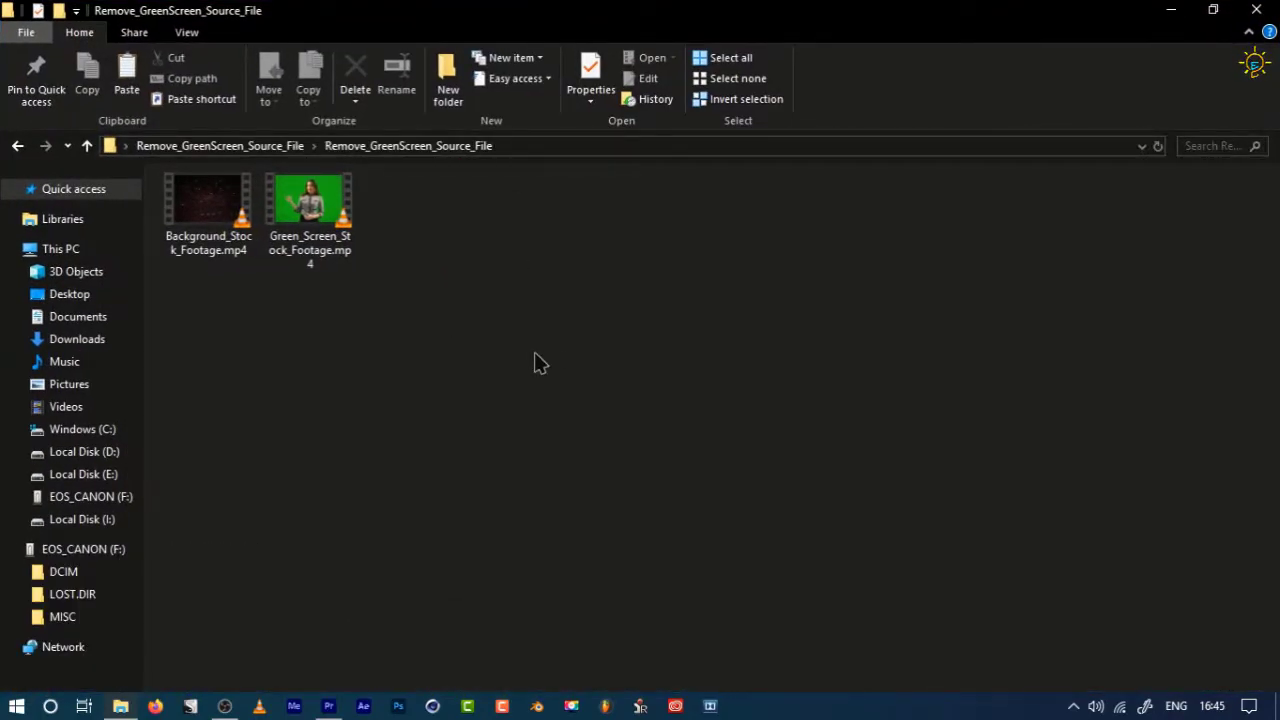
drag(535, 354, 443, 310)
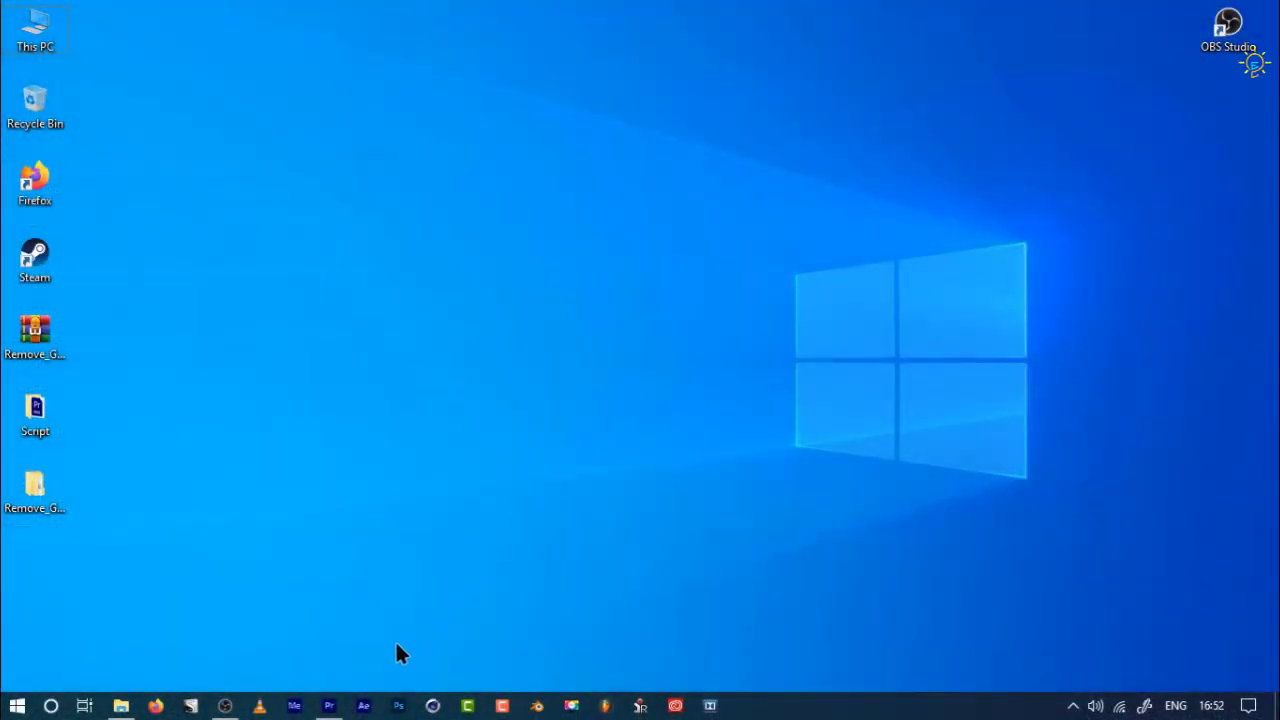
Step: Bring up the How_To_Remove_Green_Screen_Advanced_Tutorial project in Premiere Pro and apply the Always workspace
click(329, 705)
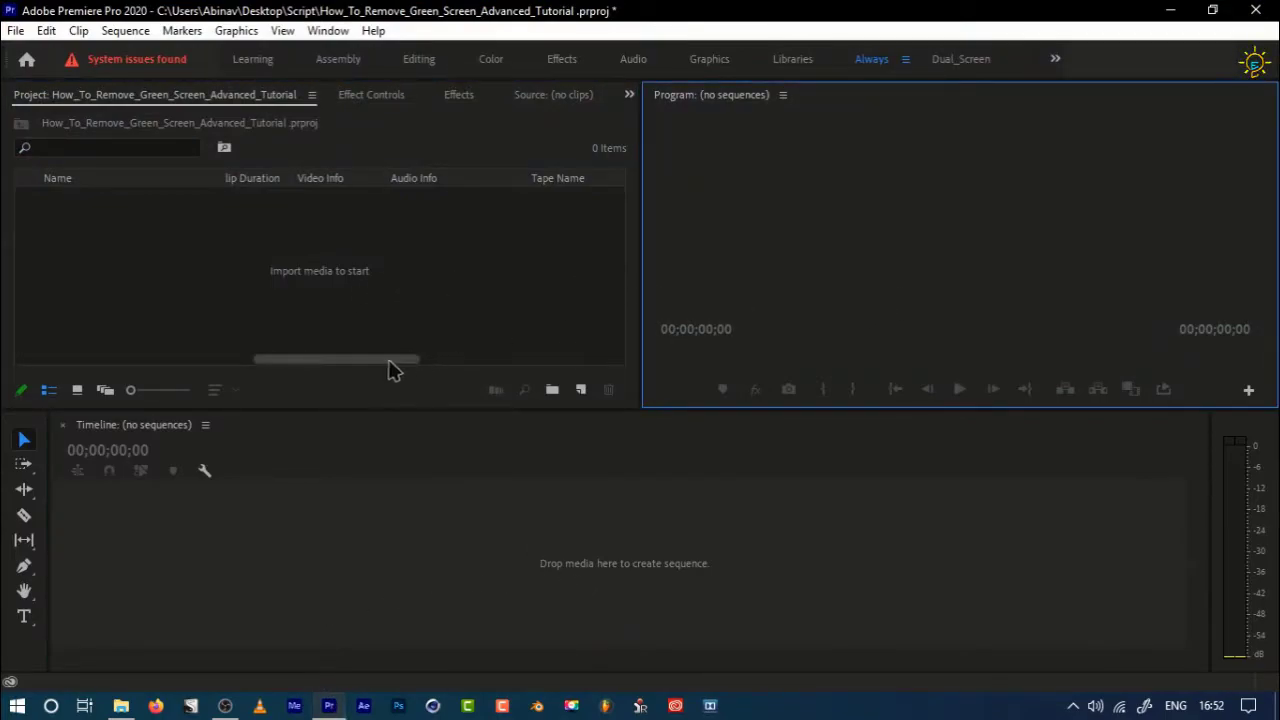
drag(391, 359, 271, 369)
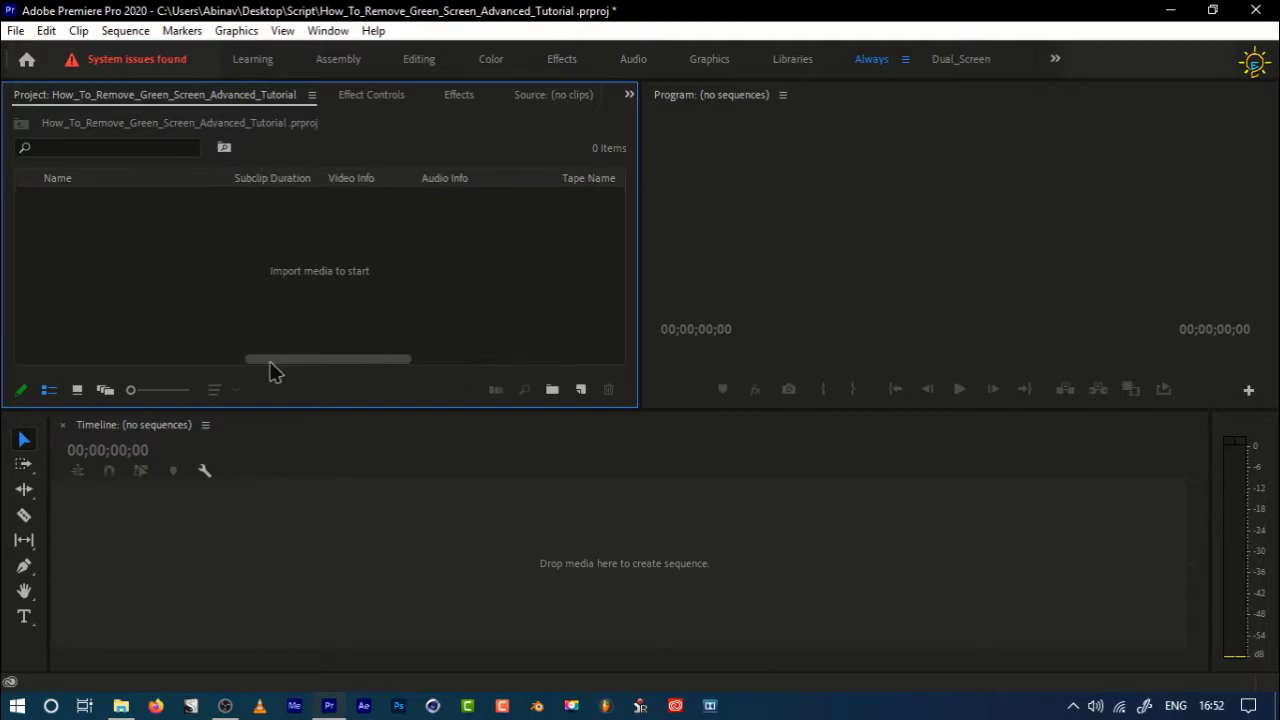
click(328, 30)
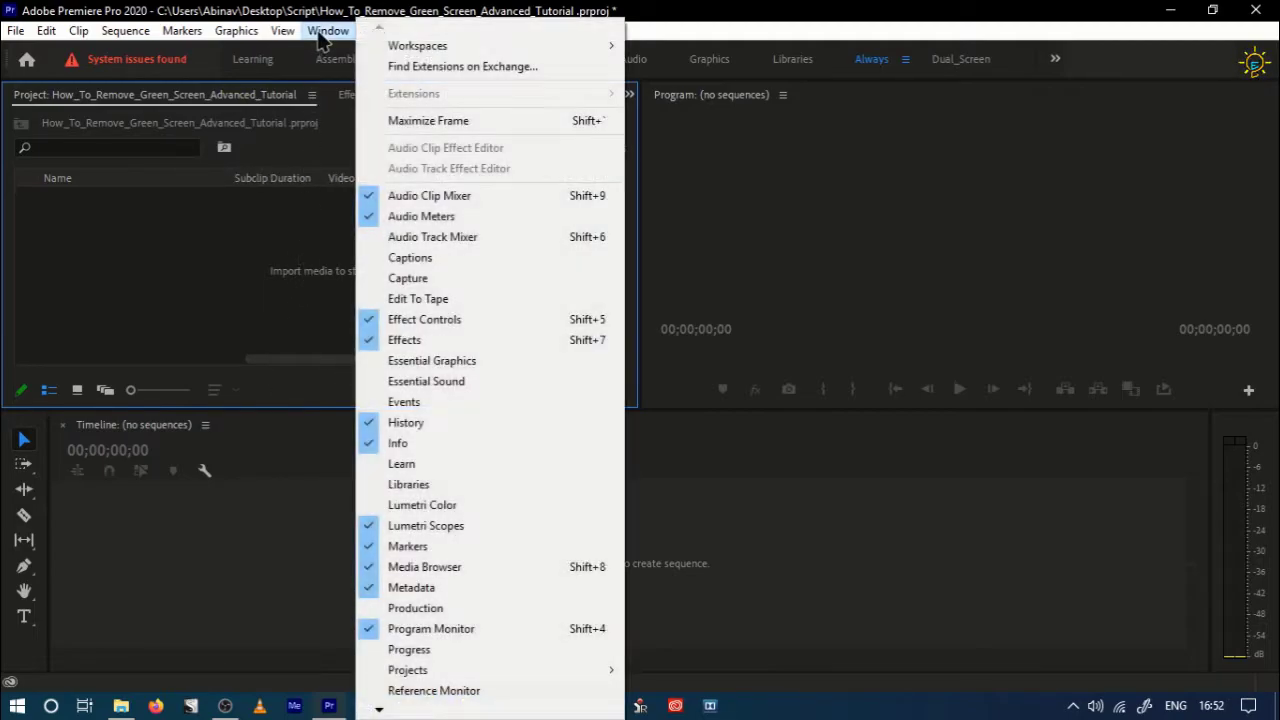
mouse_move(370, 46)
mouse_move(414, 54)
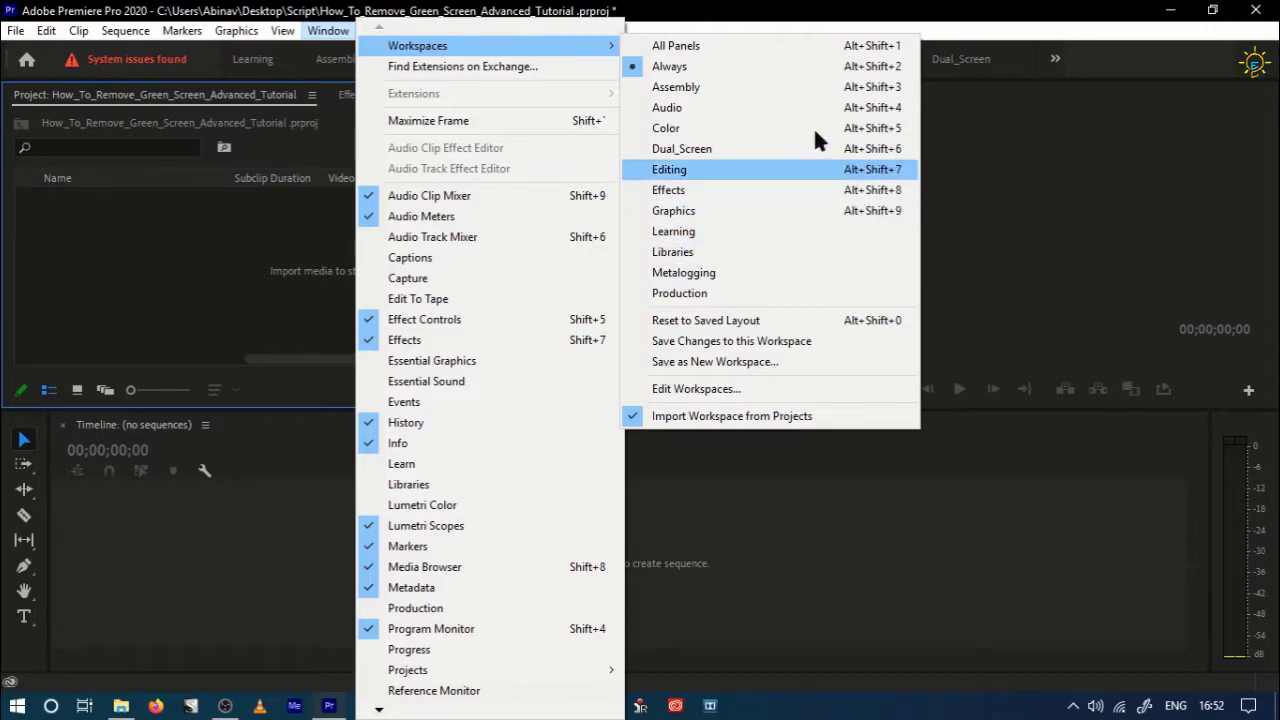
click(748, 73)
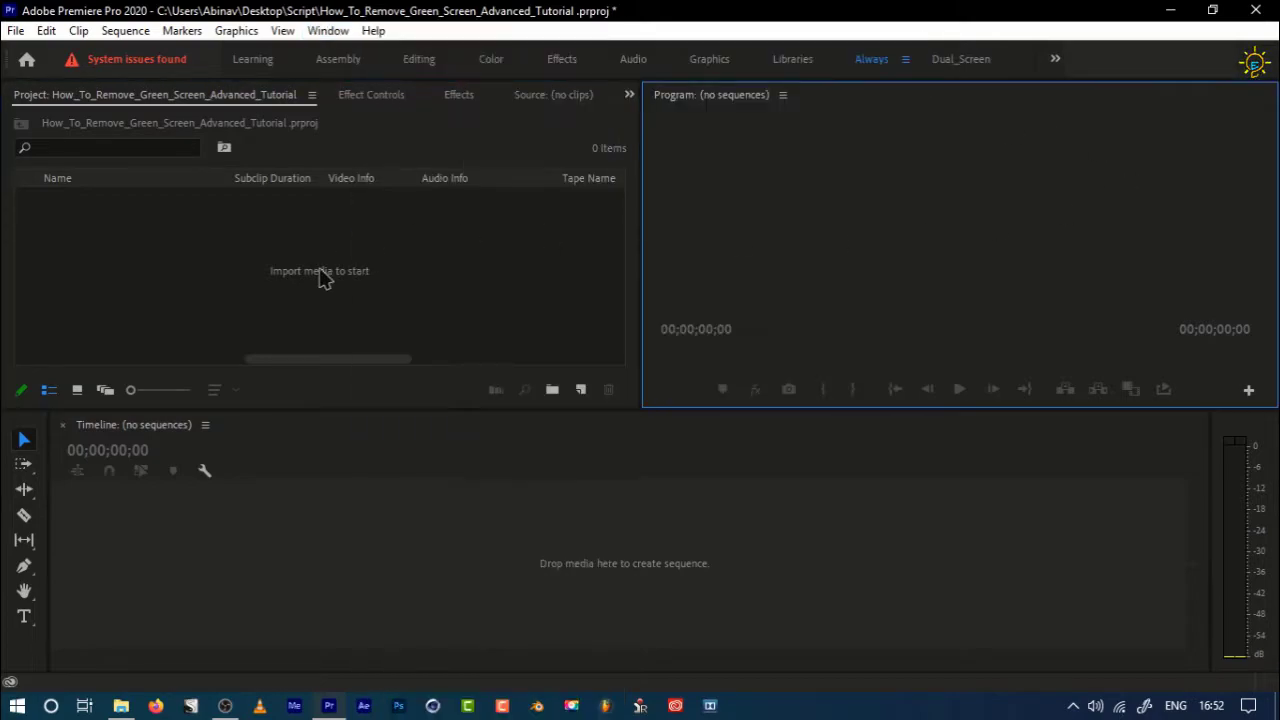
Step: Drag both mp4 clips from File Explorer into Premiere's Project panel
click(120, 706)
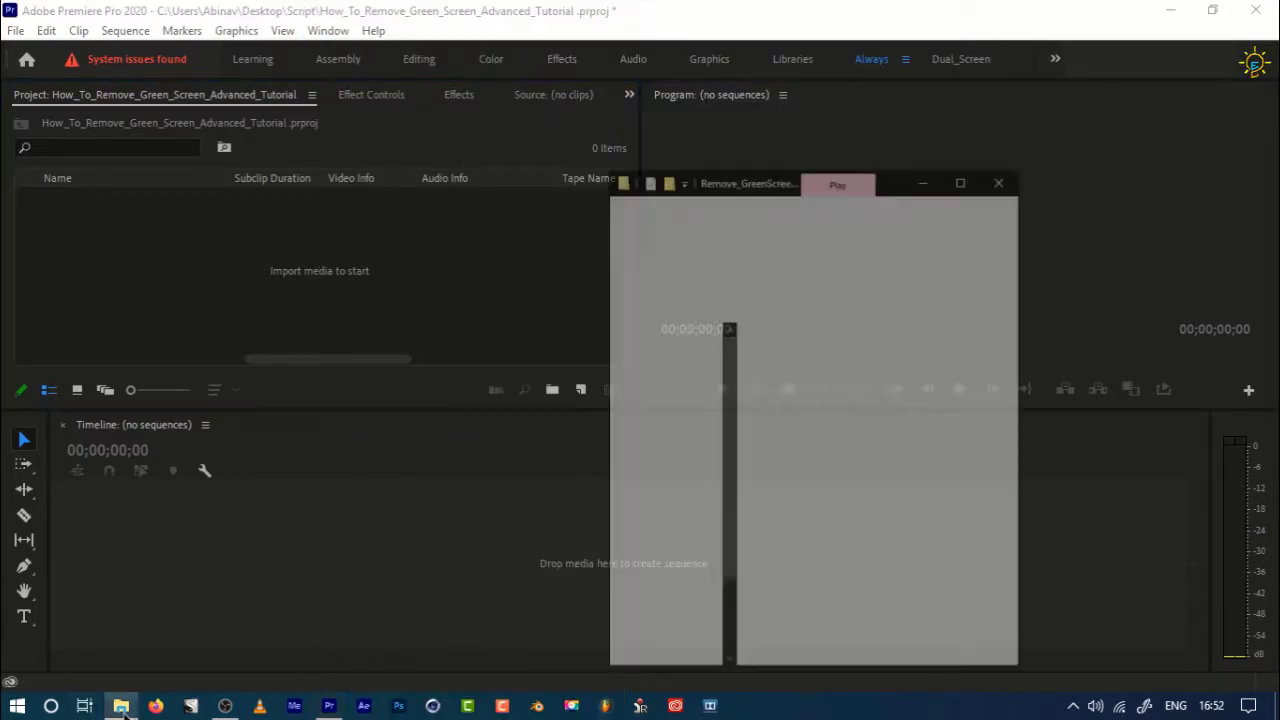
drag(1016, 462, 250, 293)
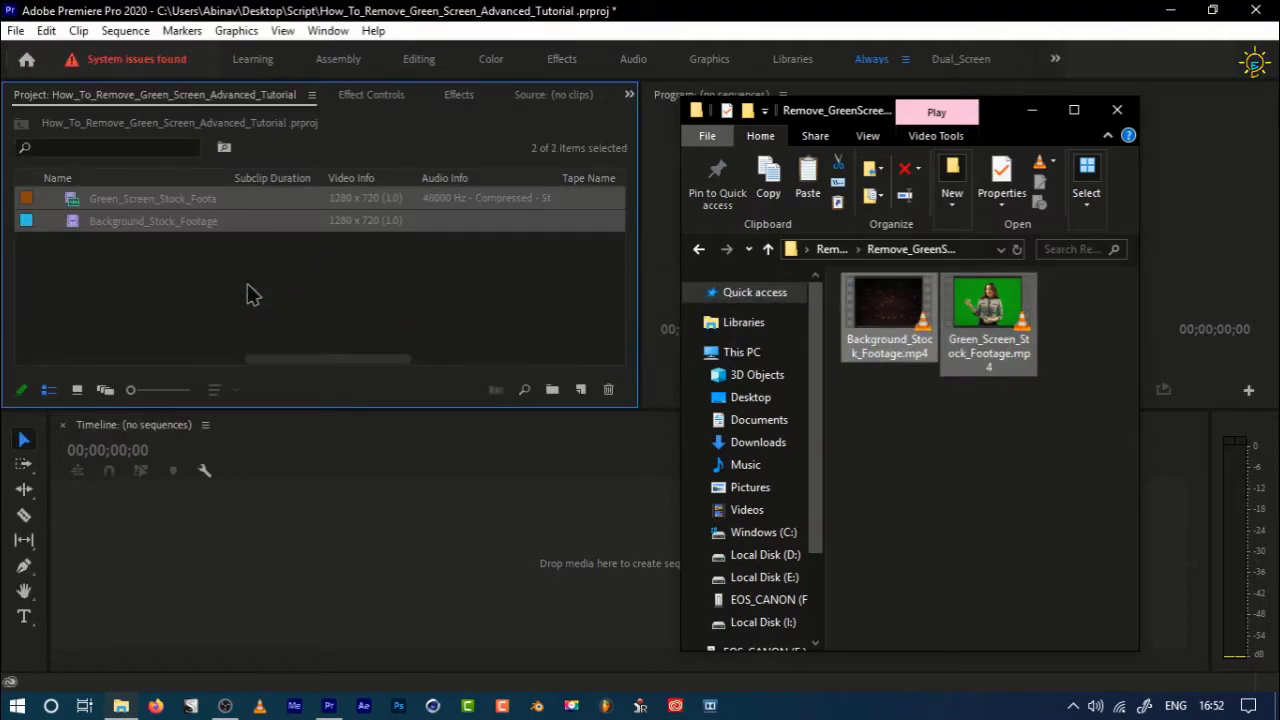
click(255, 297)
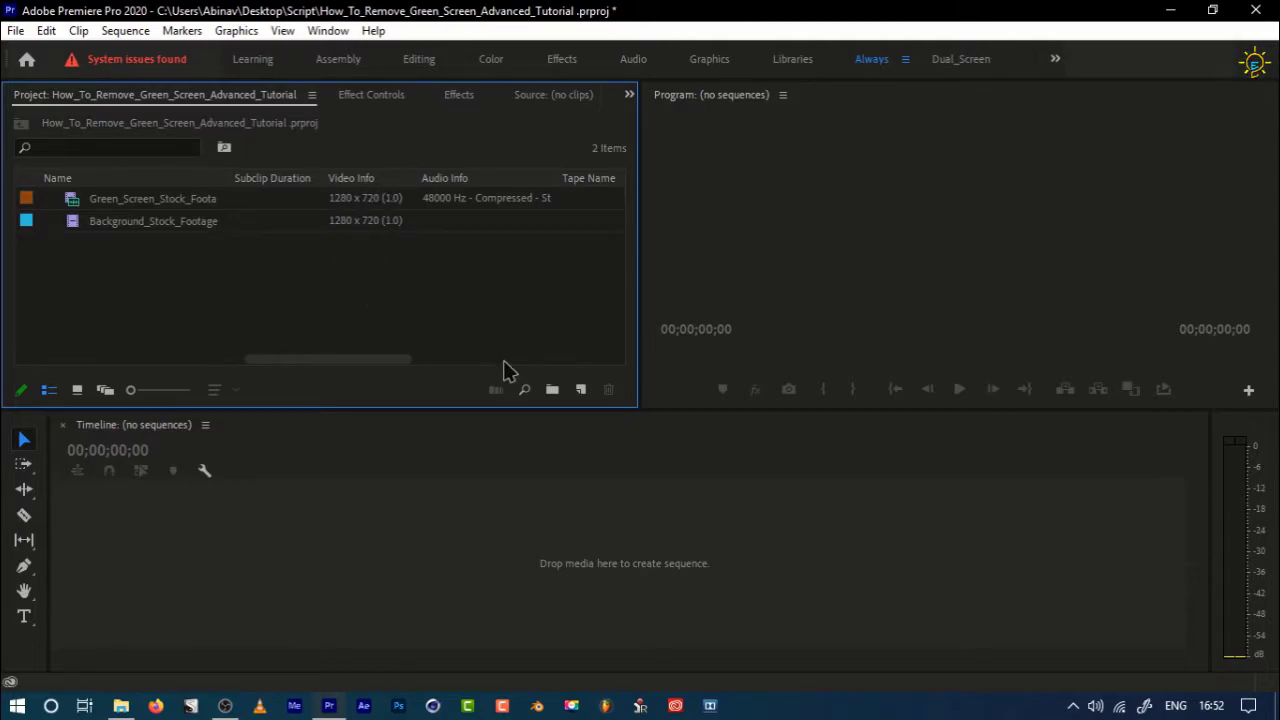
click(580, 390)
Step: Add a DSLR 1080p24 sequence, renaming it Green_Screen_Tutorial before confirming
click(596, 413)
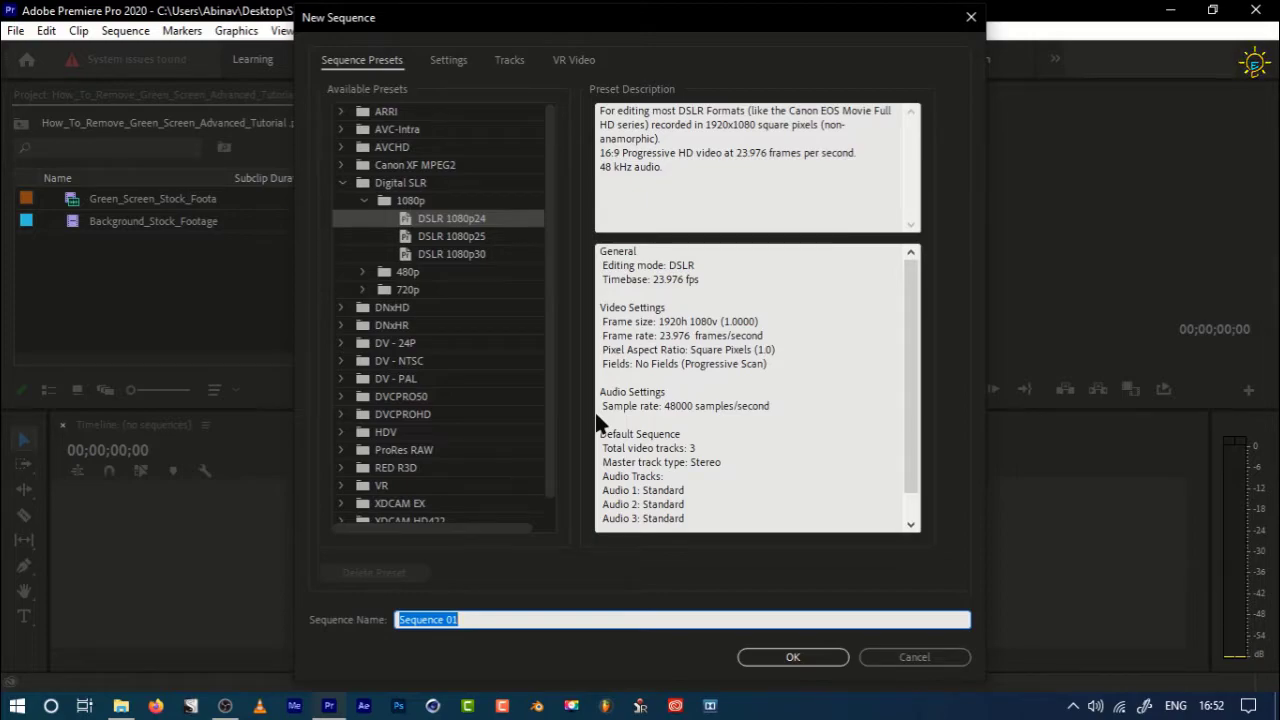
key(BackSpace)
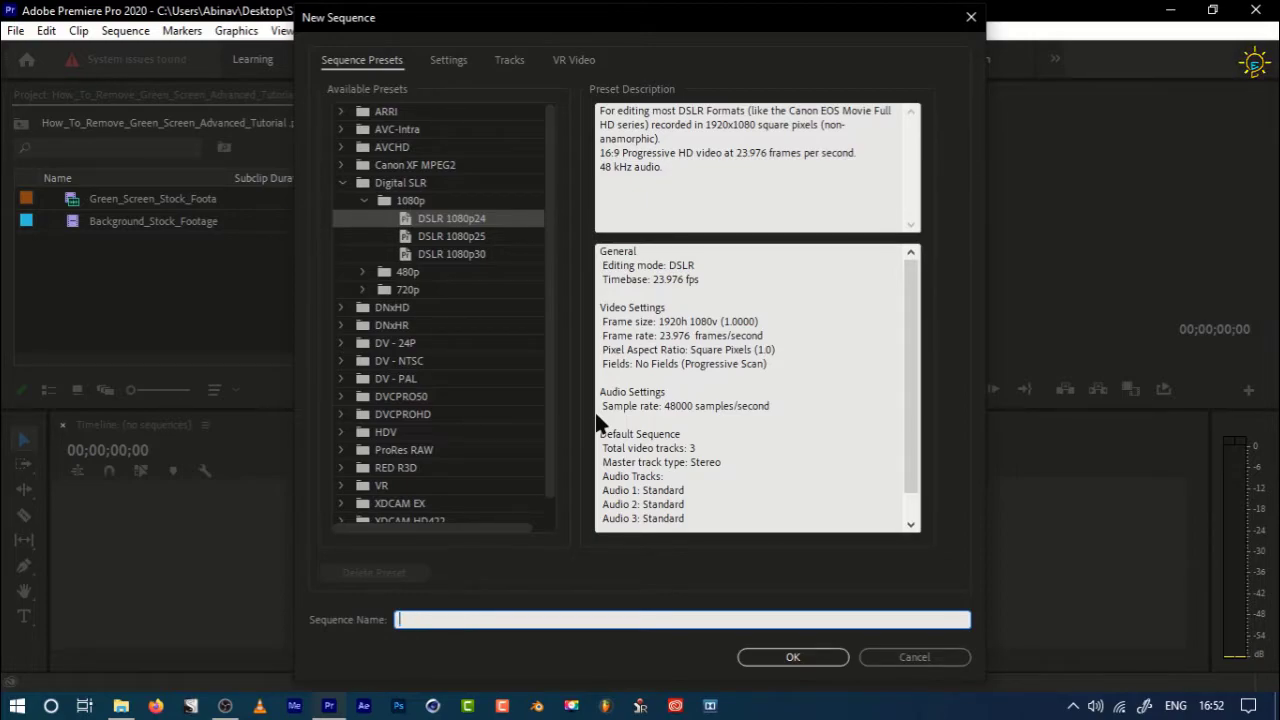
text(Green_Screen_Tutorial)
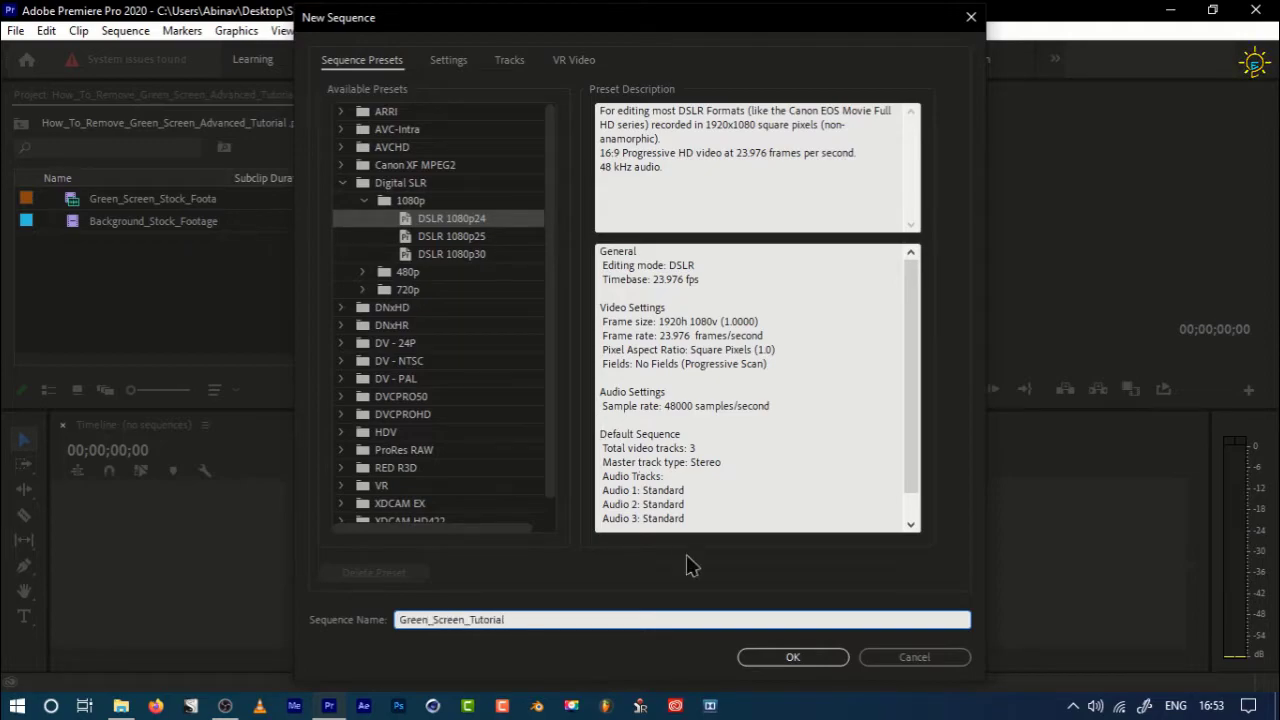
click(782, 660)
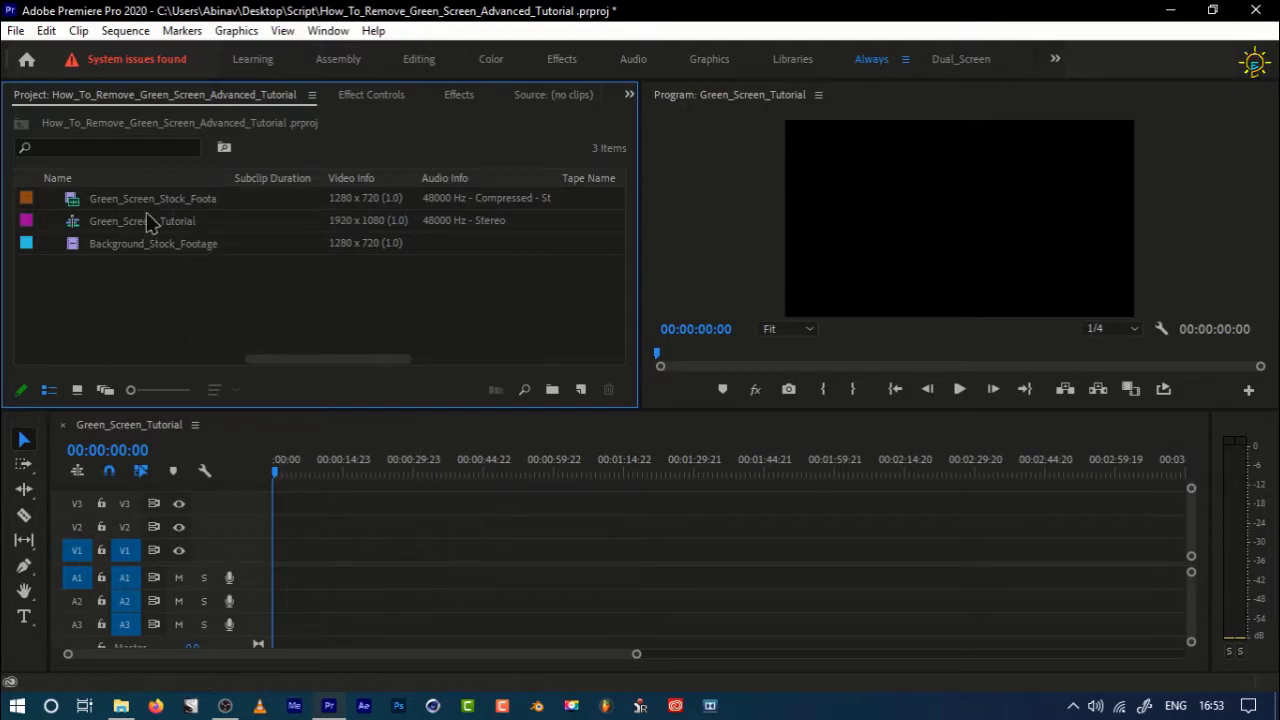
Step: Drop the green-screen clip into the sequence keeping existing settings, then delete it with its audio
drag(150, 199, 283, 560)
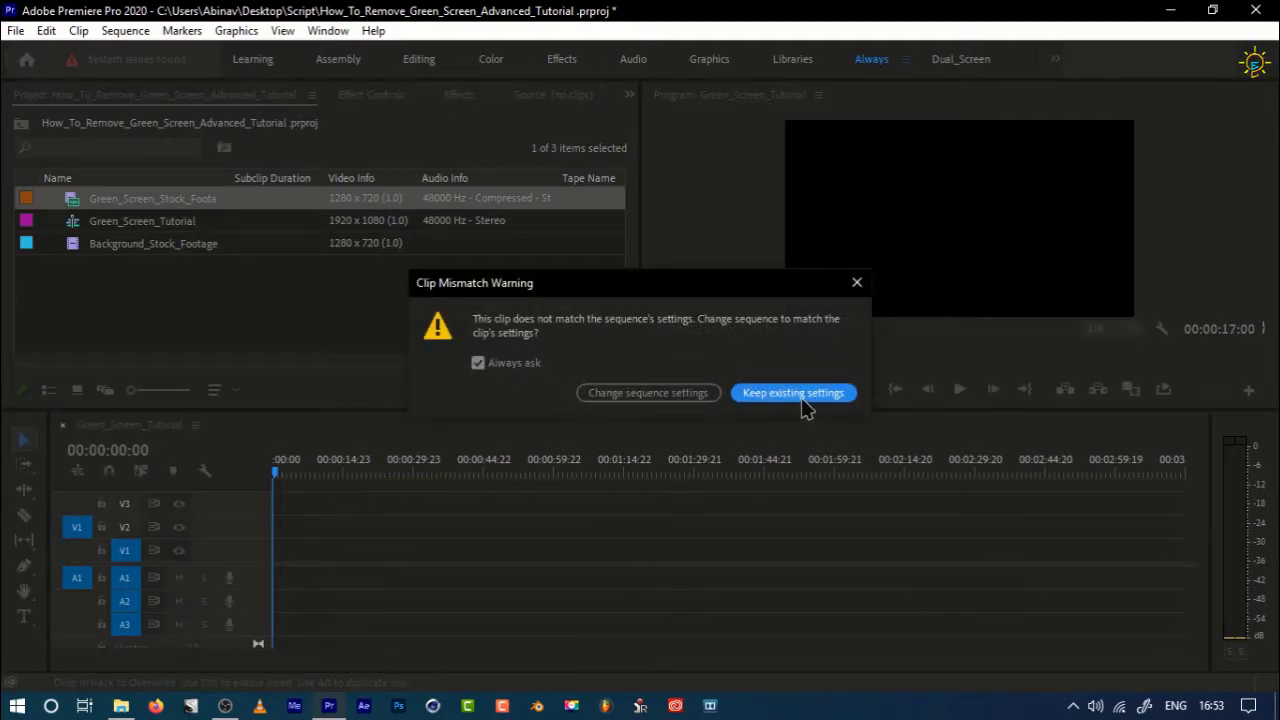
click(806, 393)
click(333, 588)
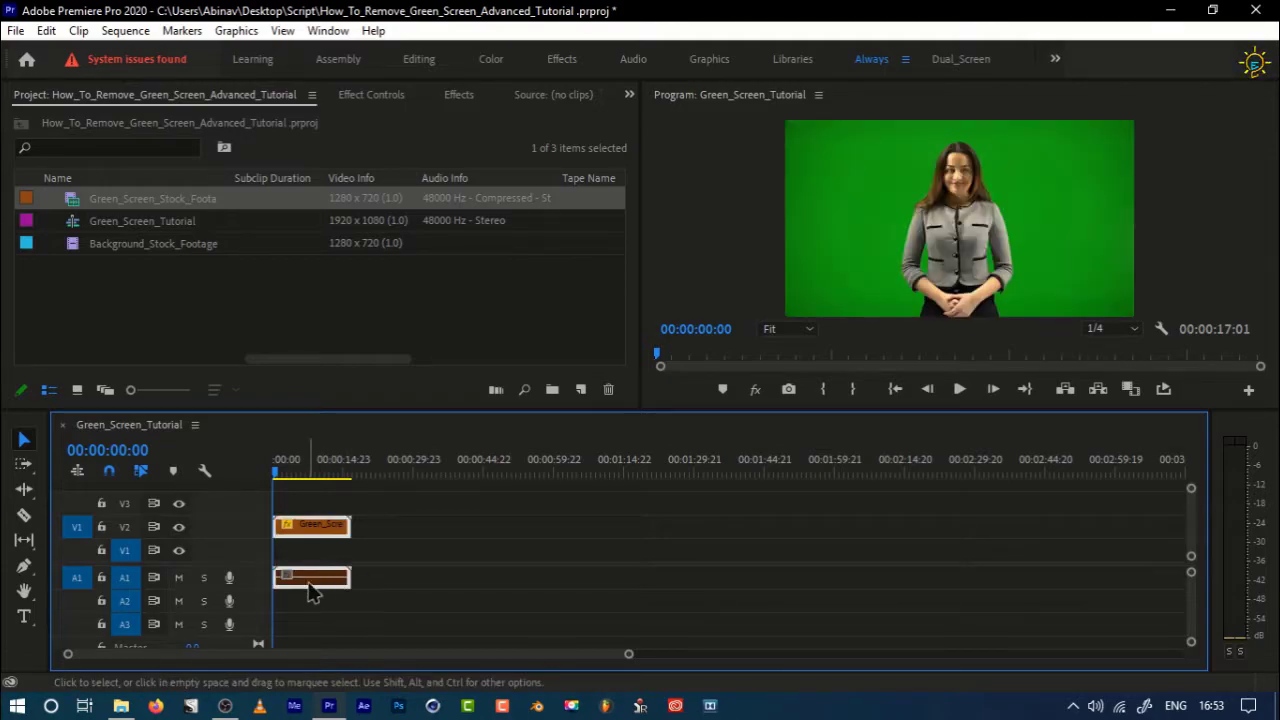
click(378, 550)
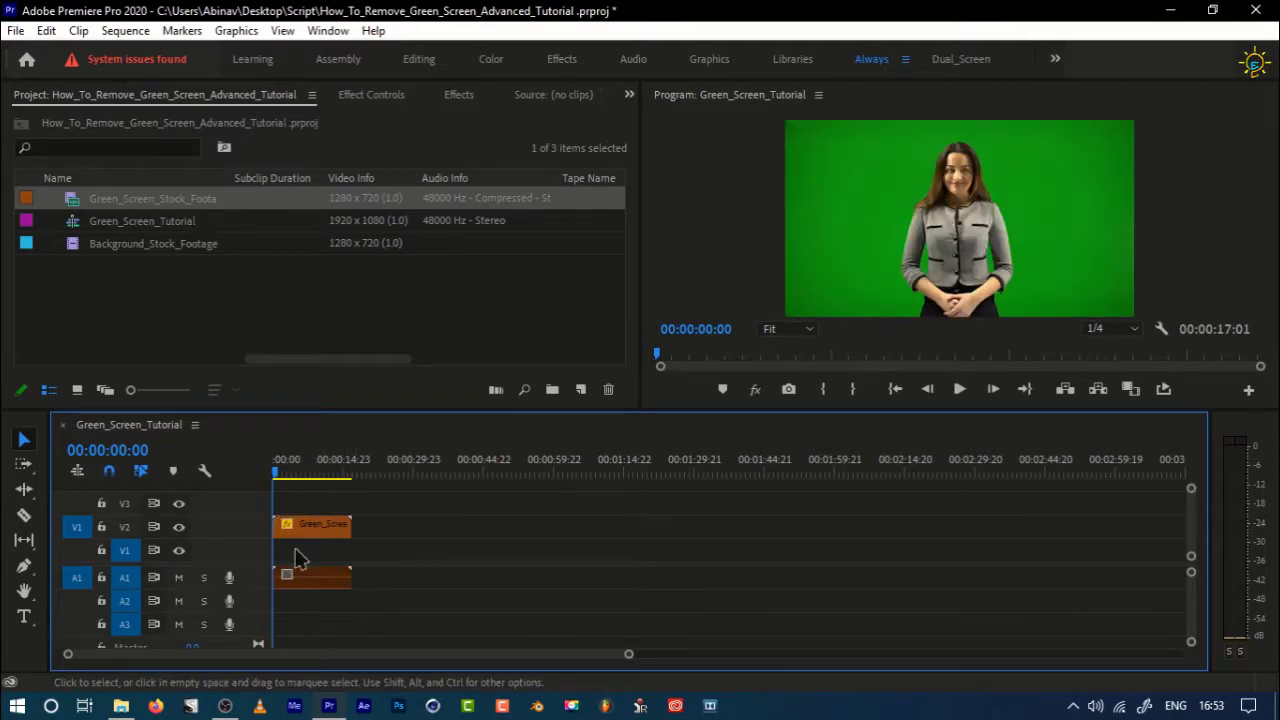
click(321, 531)
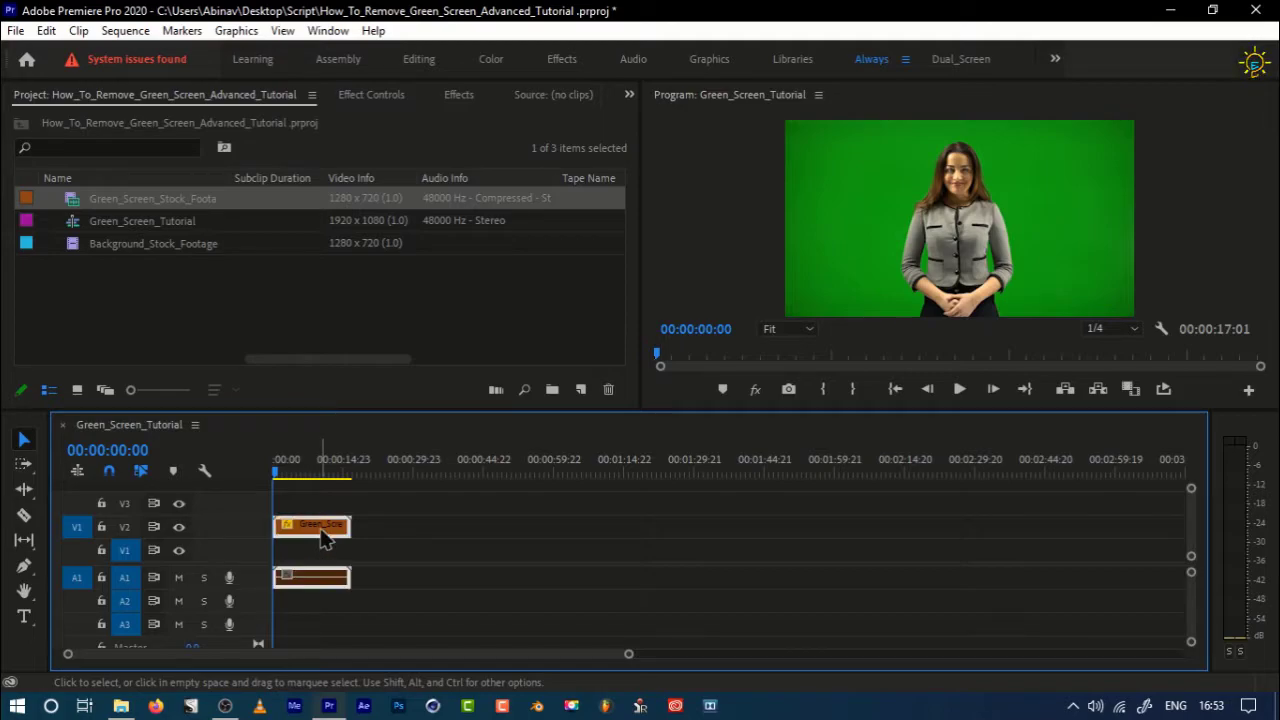
key(Delete)
Step: Drag only the green-screen clip's video from the Source monitor onto V1, keeping existing settings
drag(300, 196, 295, 207)
double_click(295, 207)
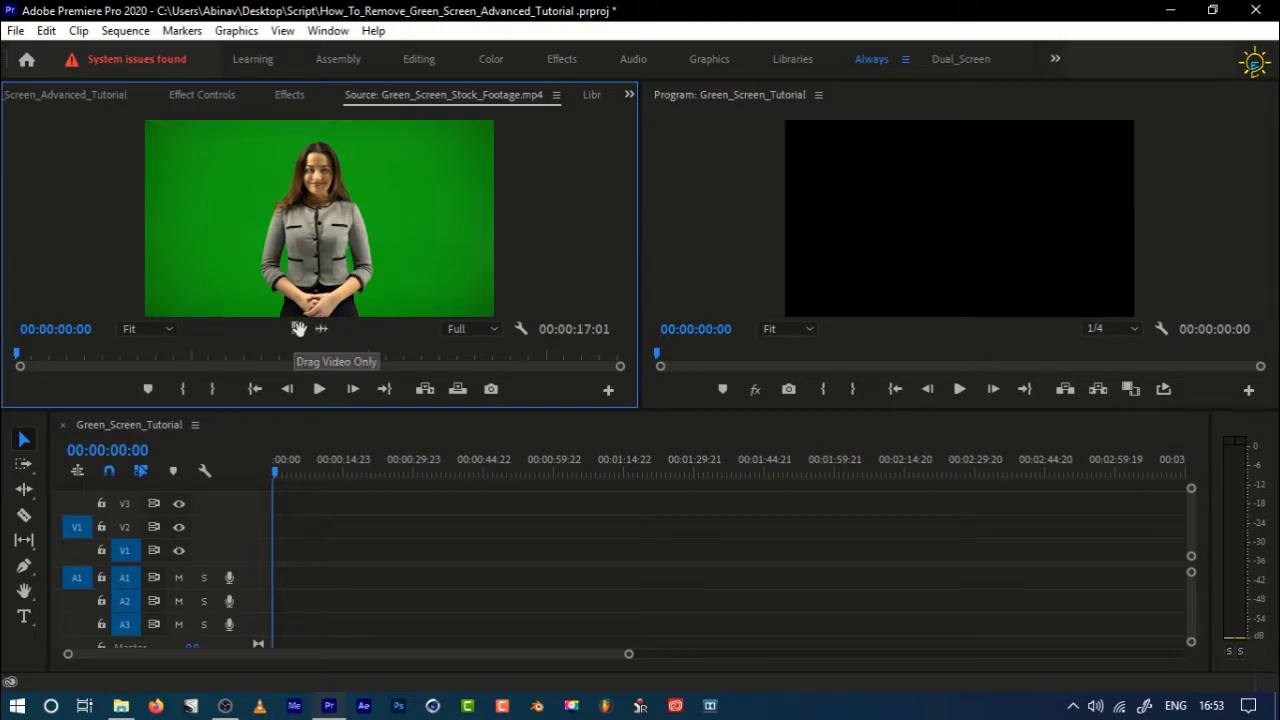
drag(296, 330, 280, 563)
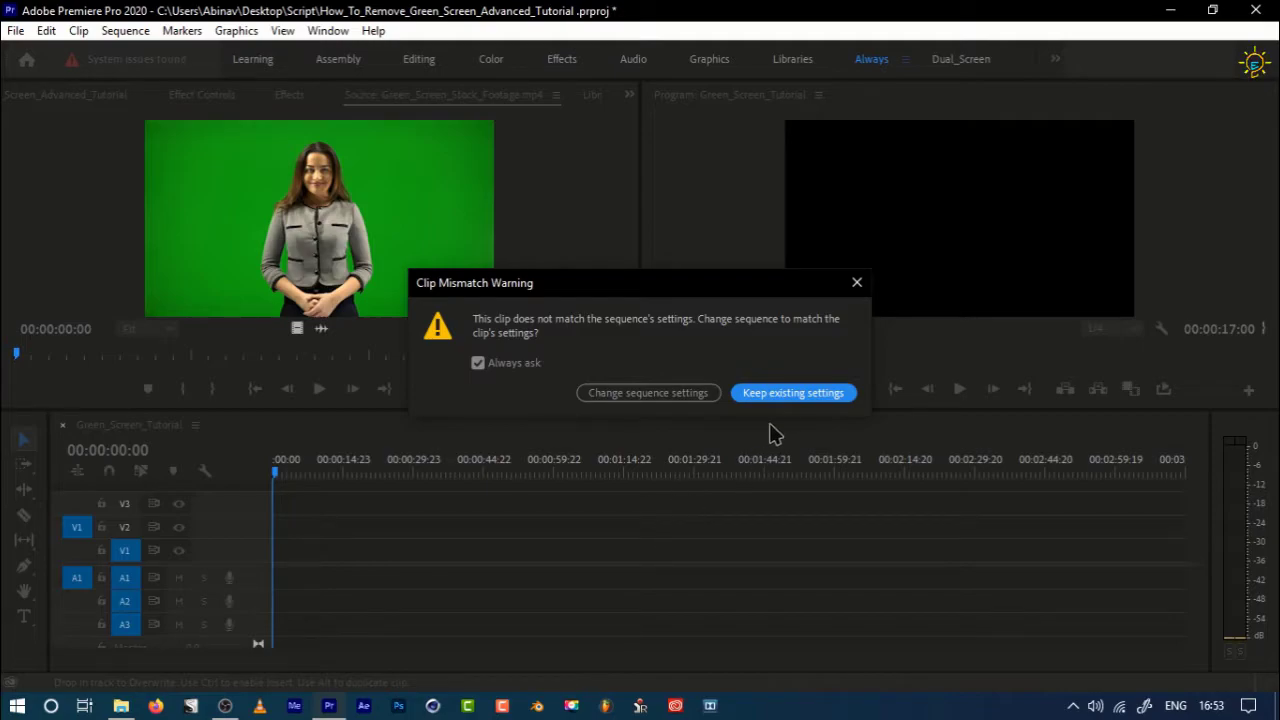
click(791, 397)
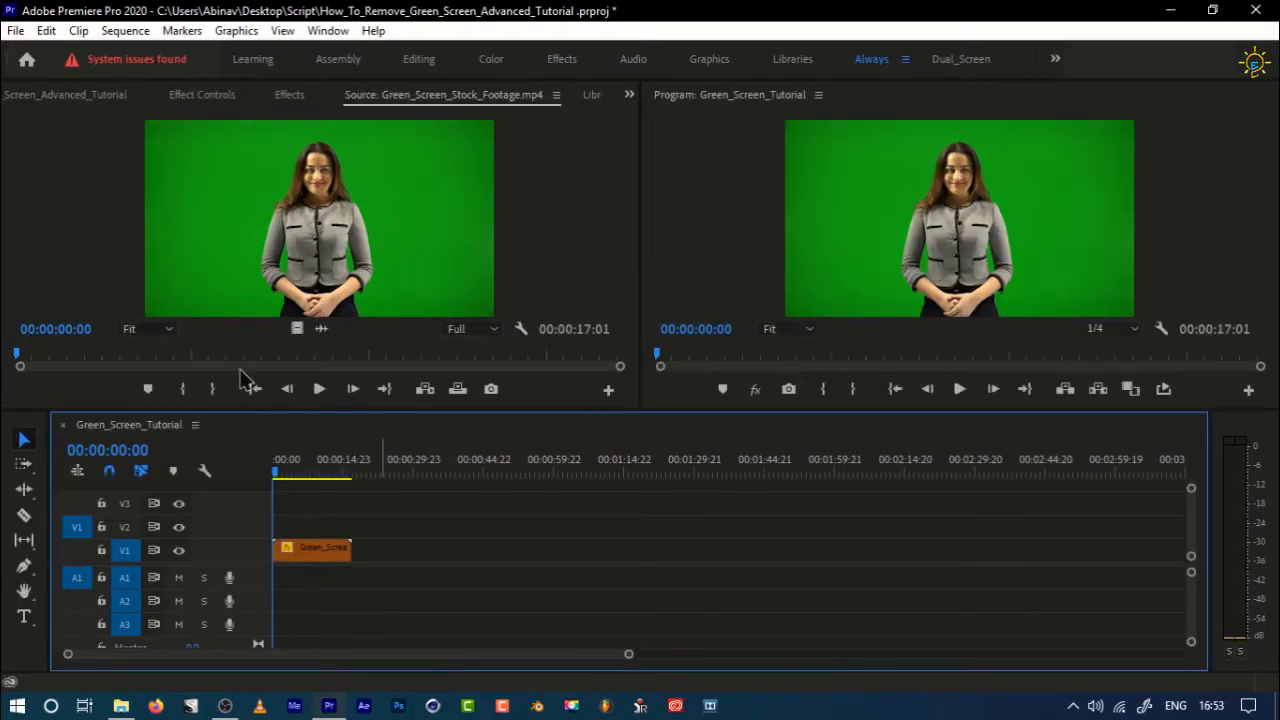
Step: Load Background_Stock_Footage in the Source monitor and drag its video onto the timeline
click(58, 96)
click(236, 305)
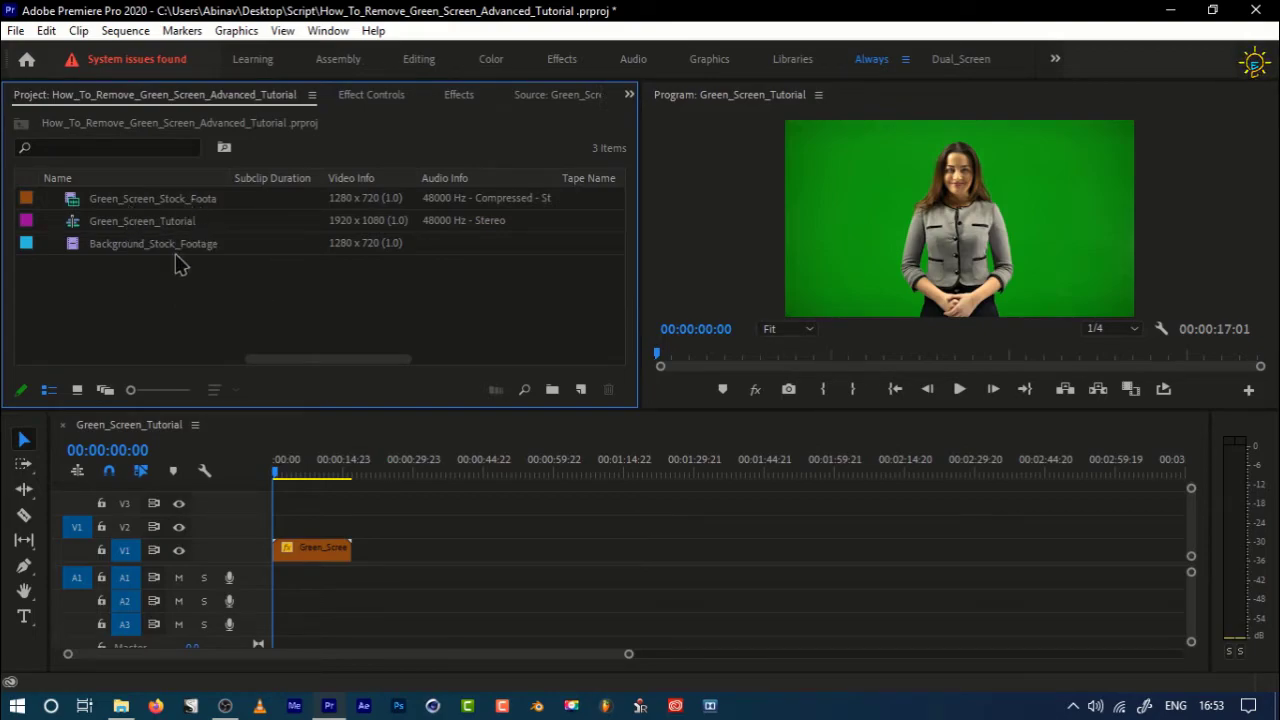
double_click(278, 252)
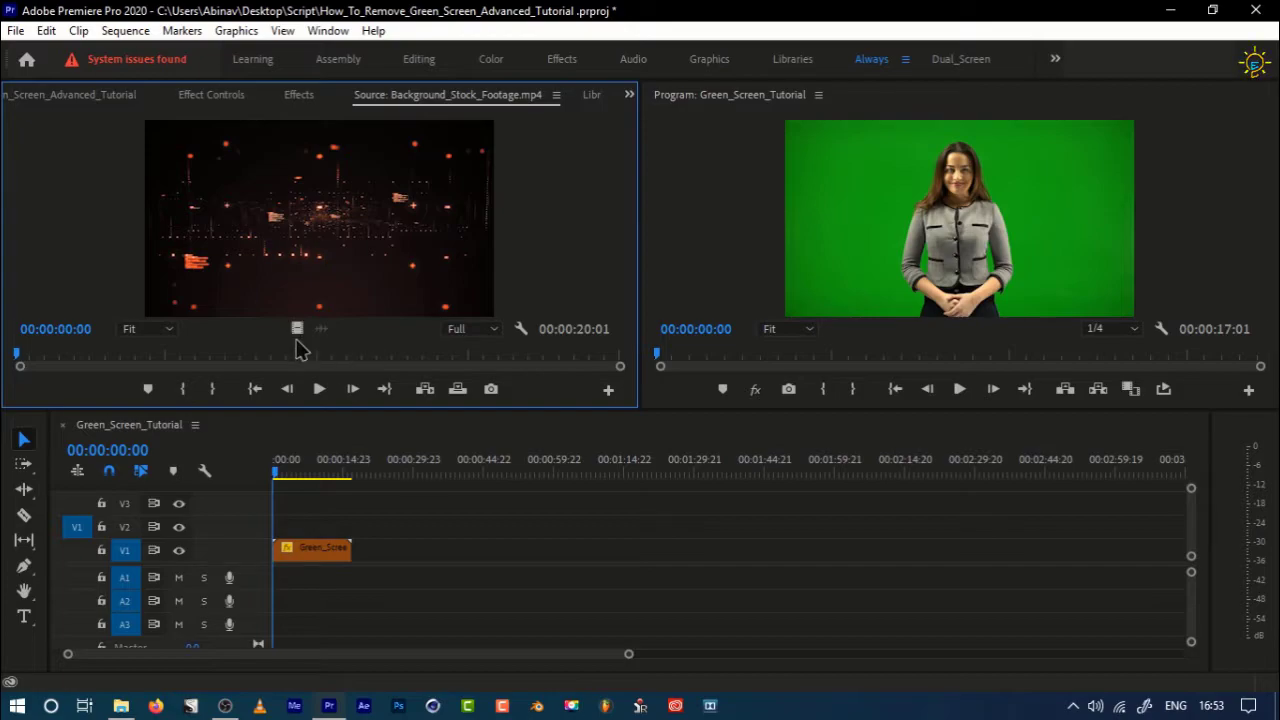
drag(296, 328, 396, 572)
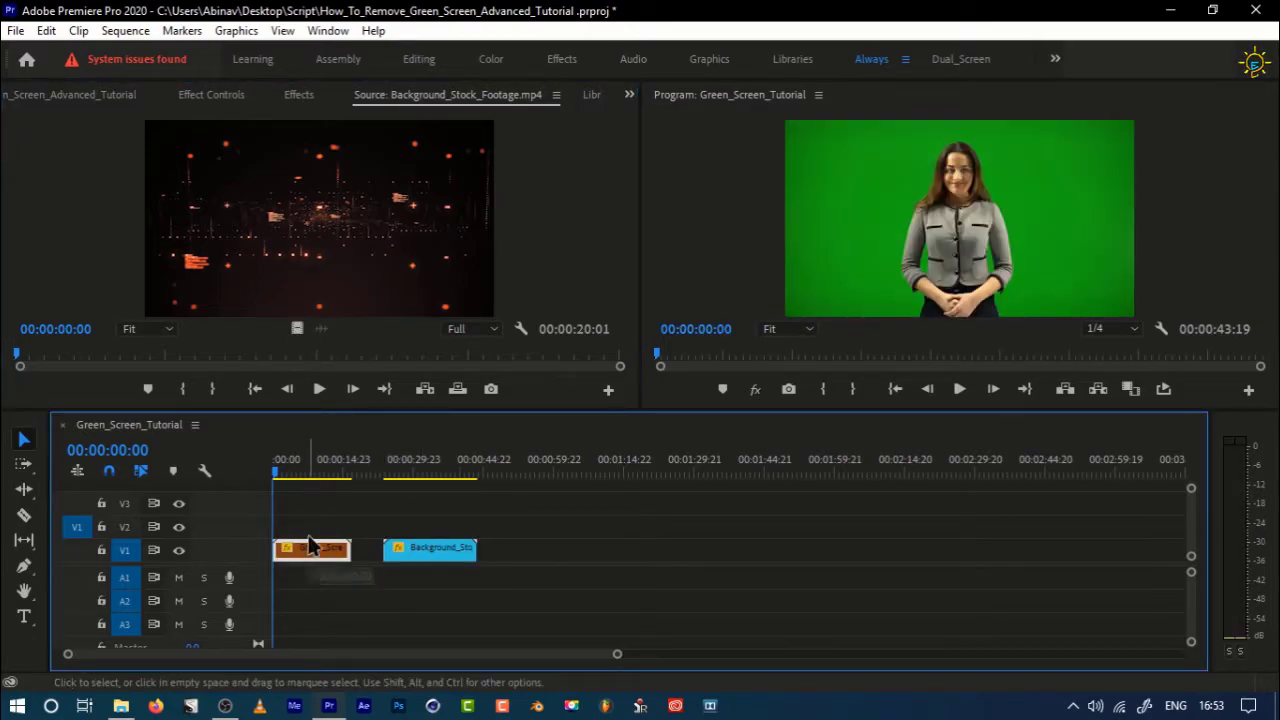
Step: Move the green-screen clip to V2 and the background to V1 at the sequence start
drag(312, 557, 310, 528)
drag(470, 560, 351, 550)
click(325, 543)
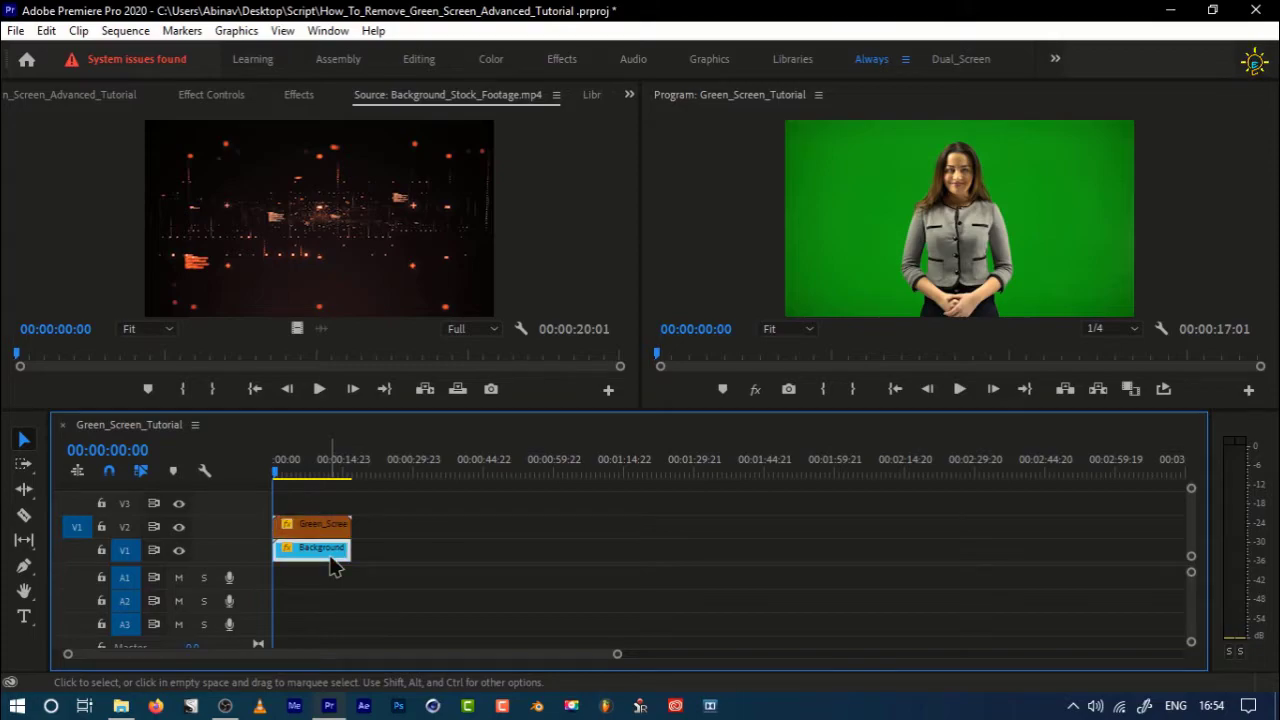
click(453, 547)
click(316, 527)
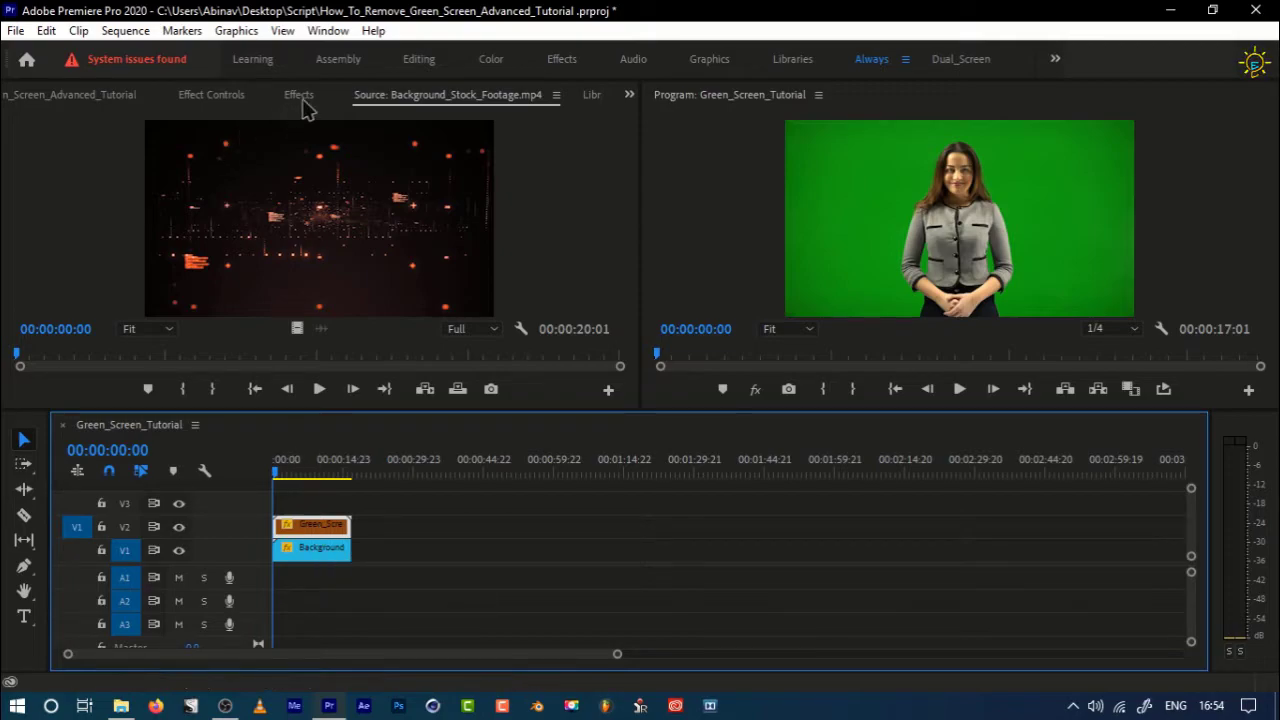
Step: Search the Effects panel for 'ultra key' and drop Ultra Key onto the V2 clip
click(302, 100)
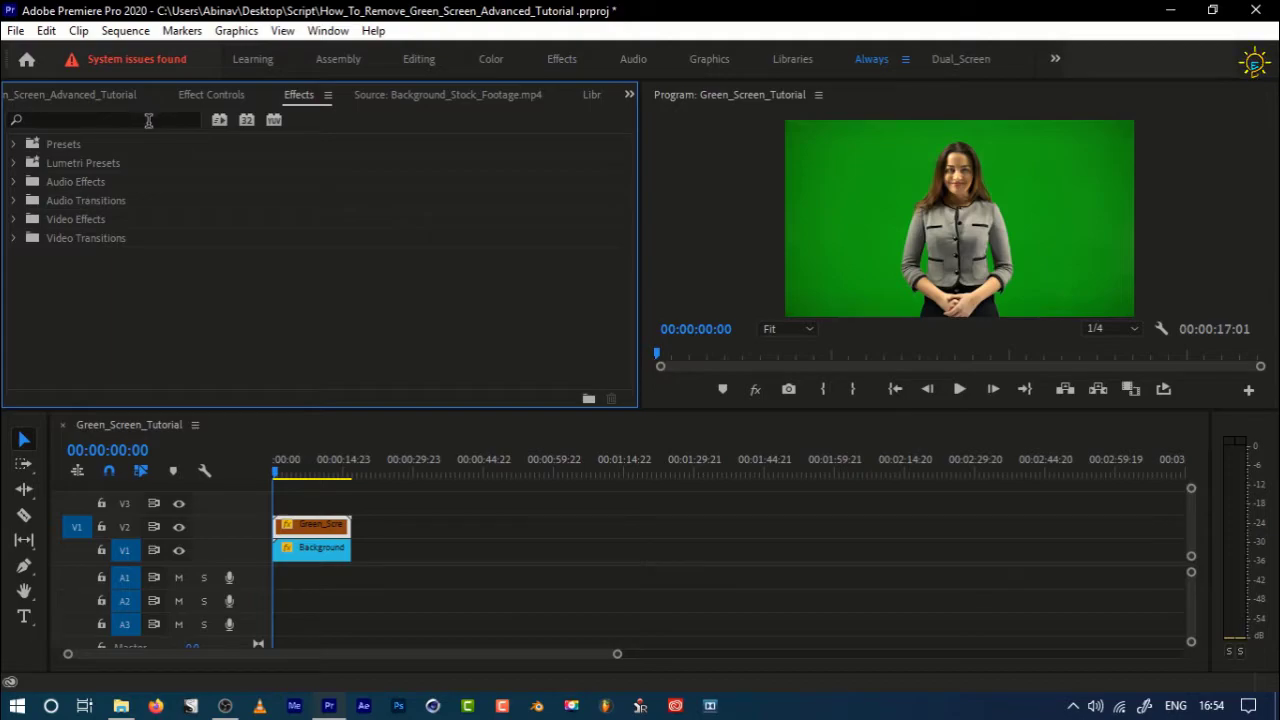
click(148, 121)
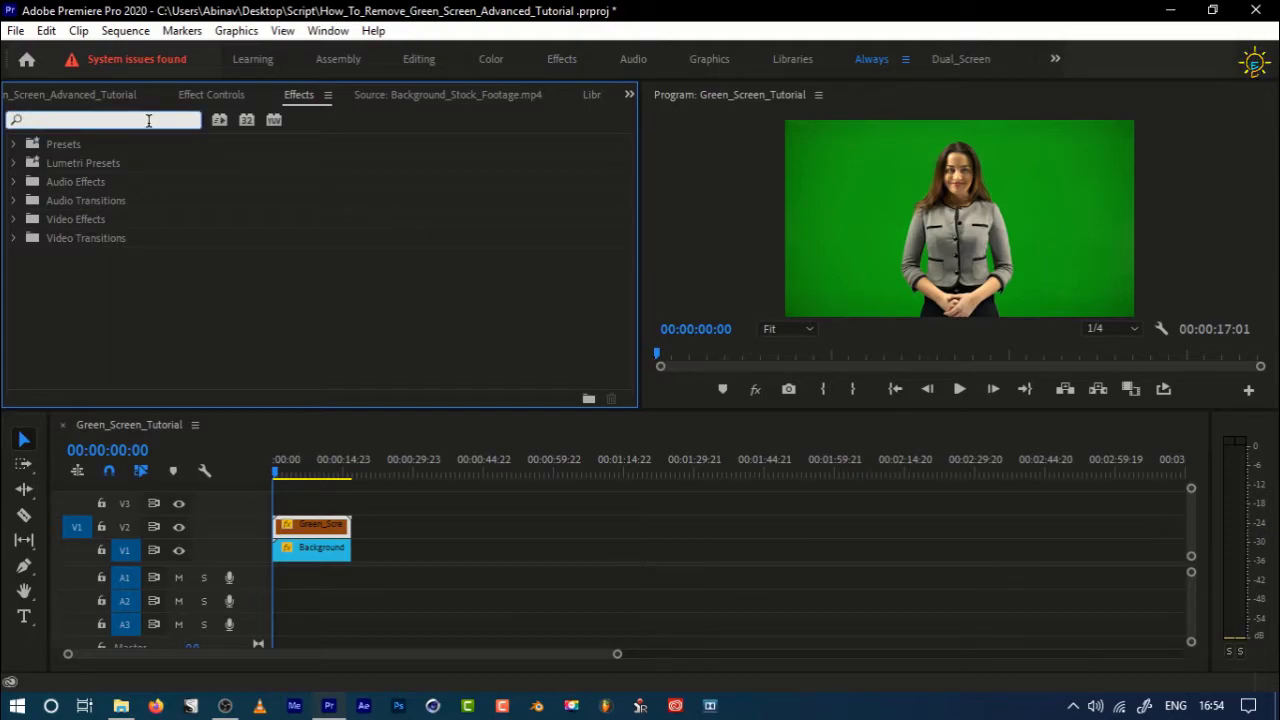
text(ultra ke)
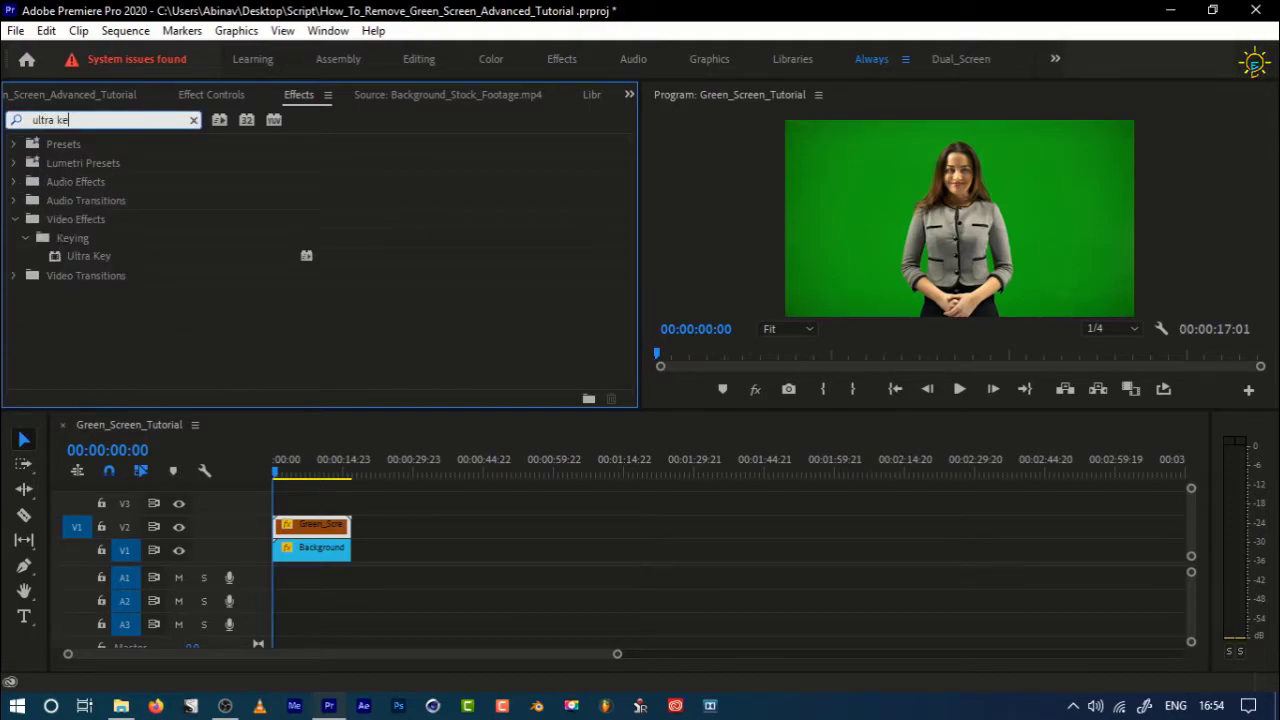
text(y)
drag(88, 262, 321, 526)
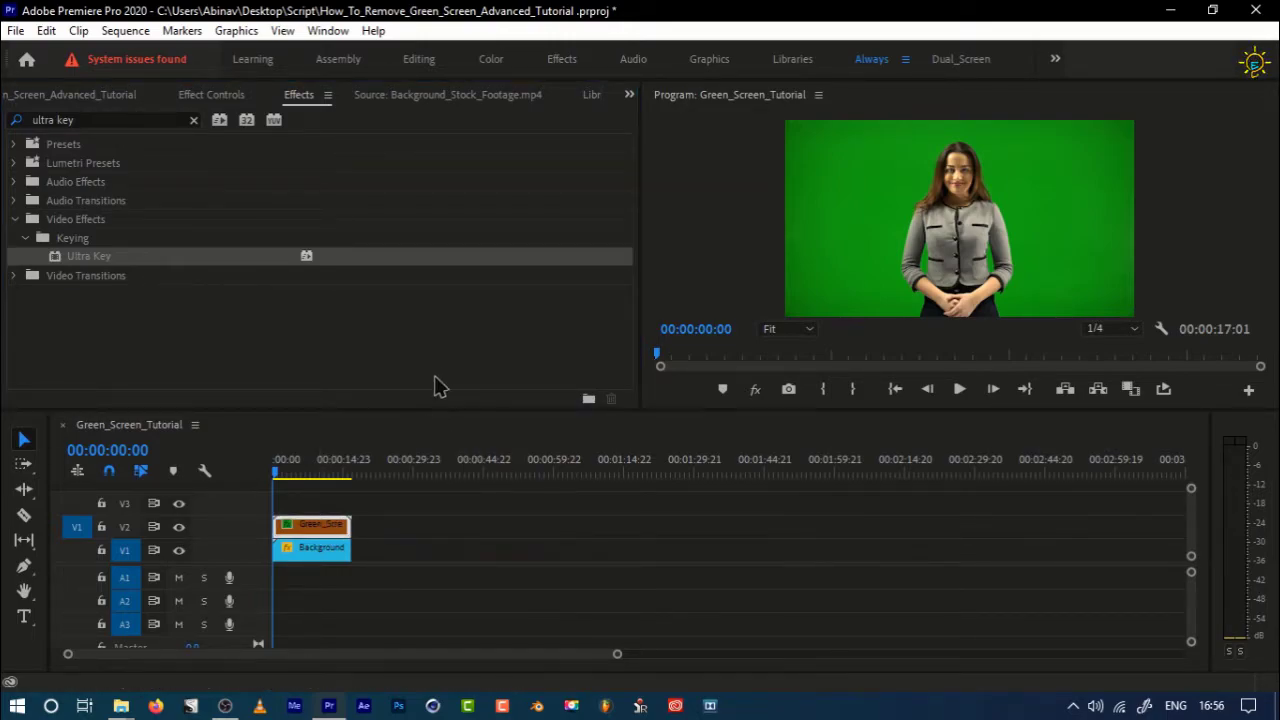
click(532, 520)
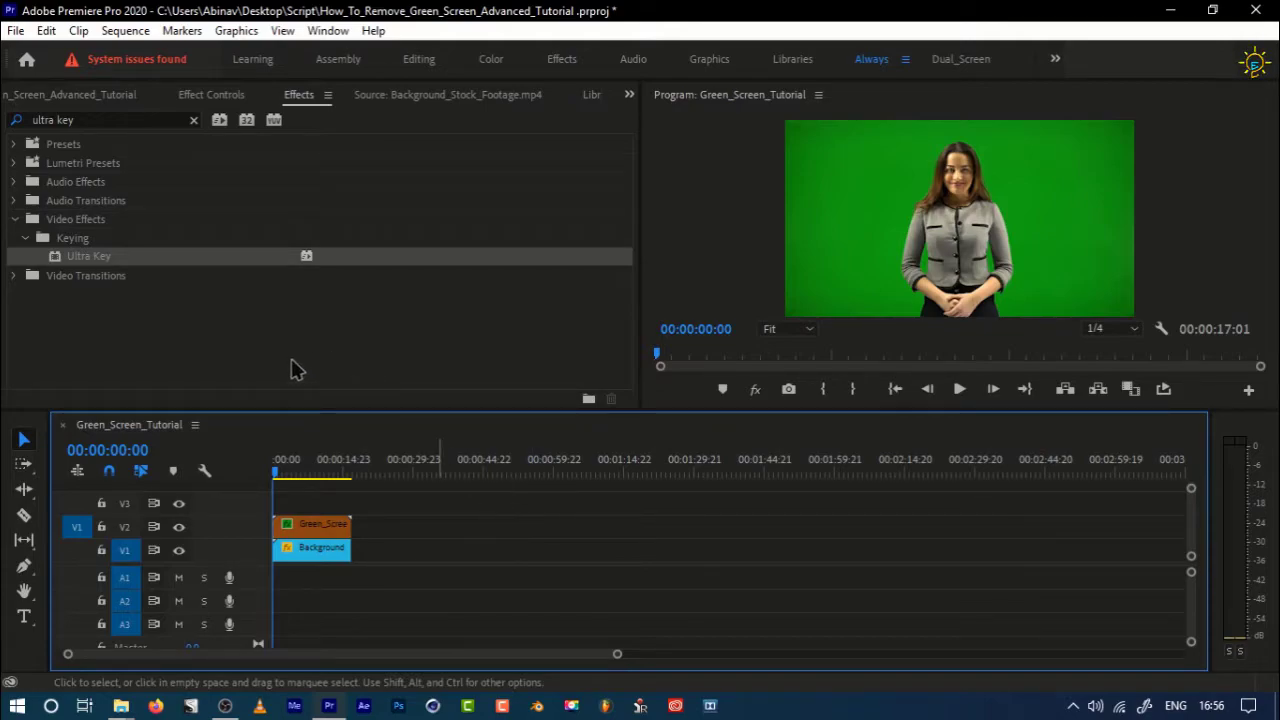
click(305, 530)
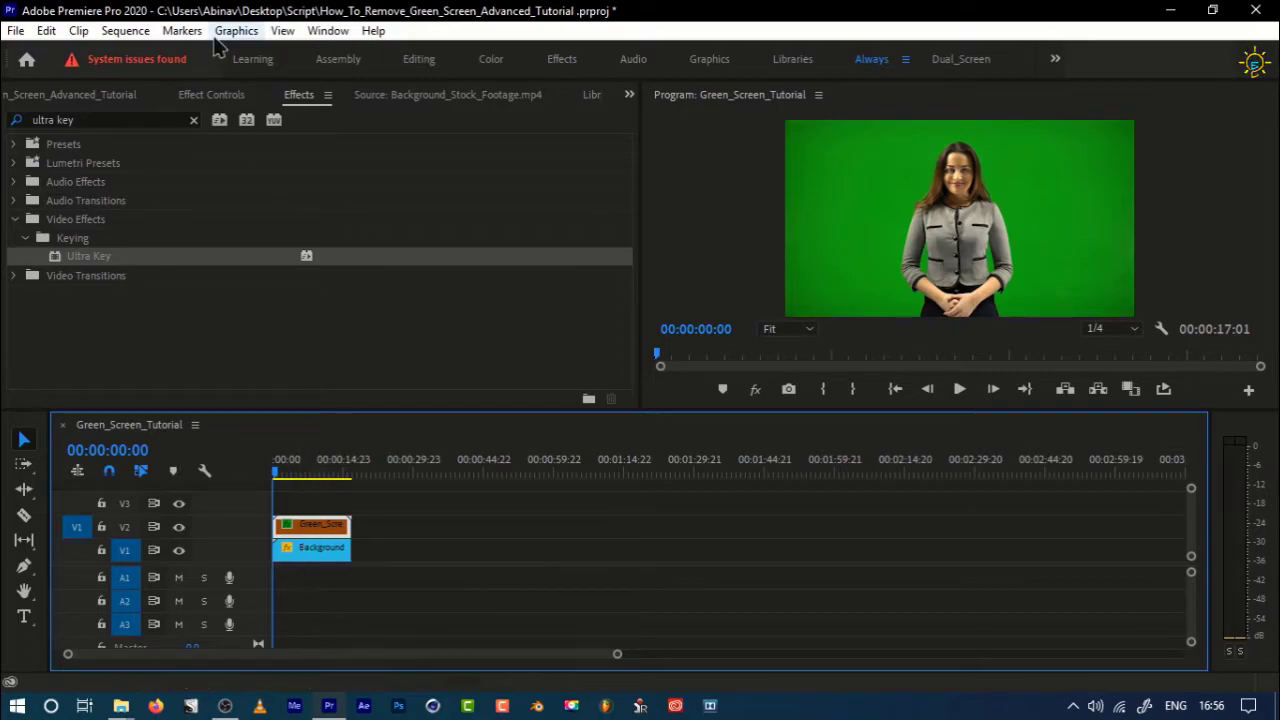
Step: Show the green-screen clip's Effect Controls and scroll to the Ultra Key settings
click(212, 95)
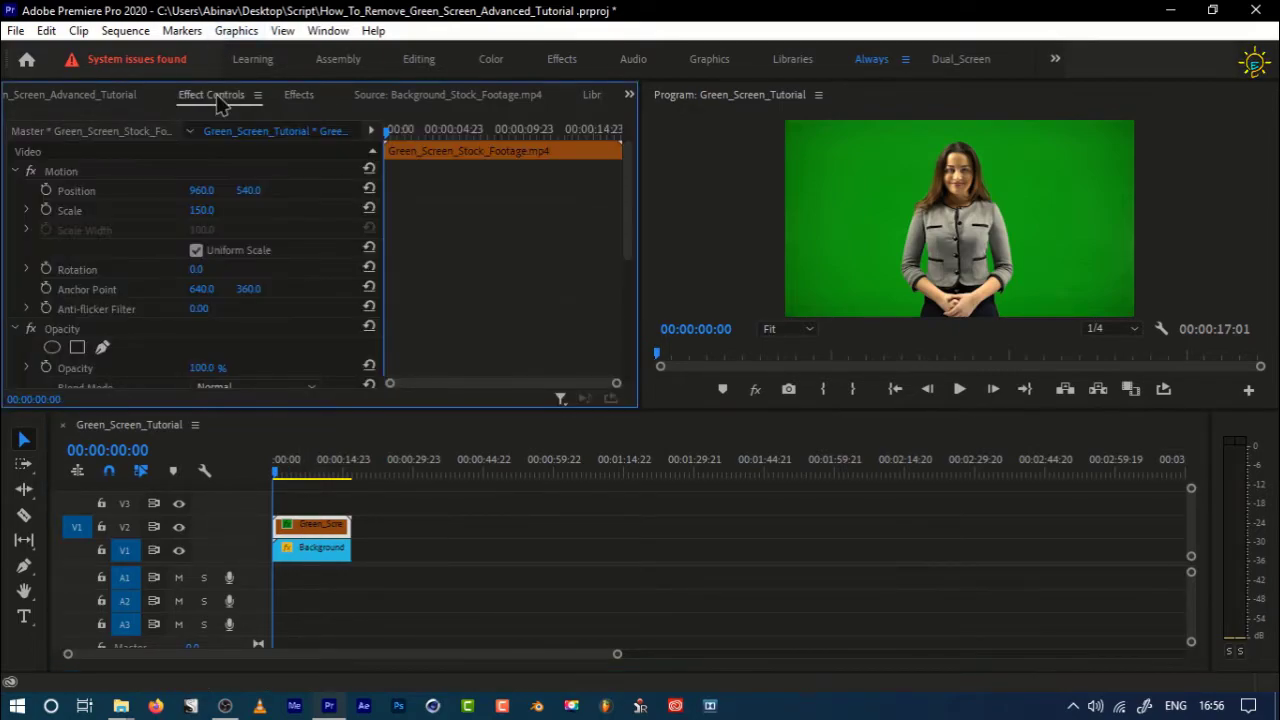
scroll(518, 247, down, 2)
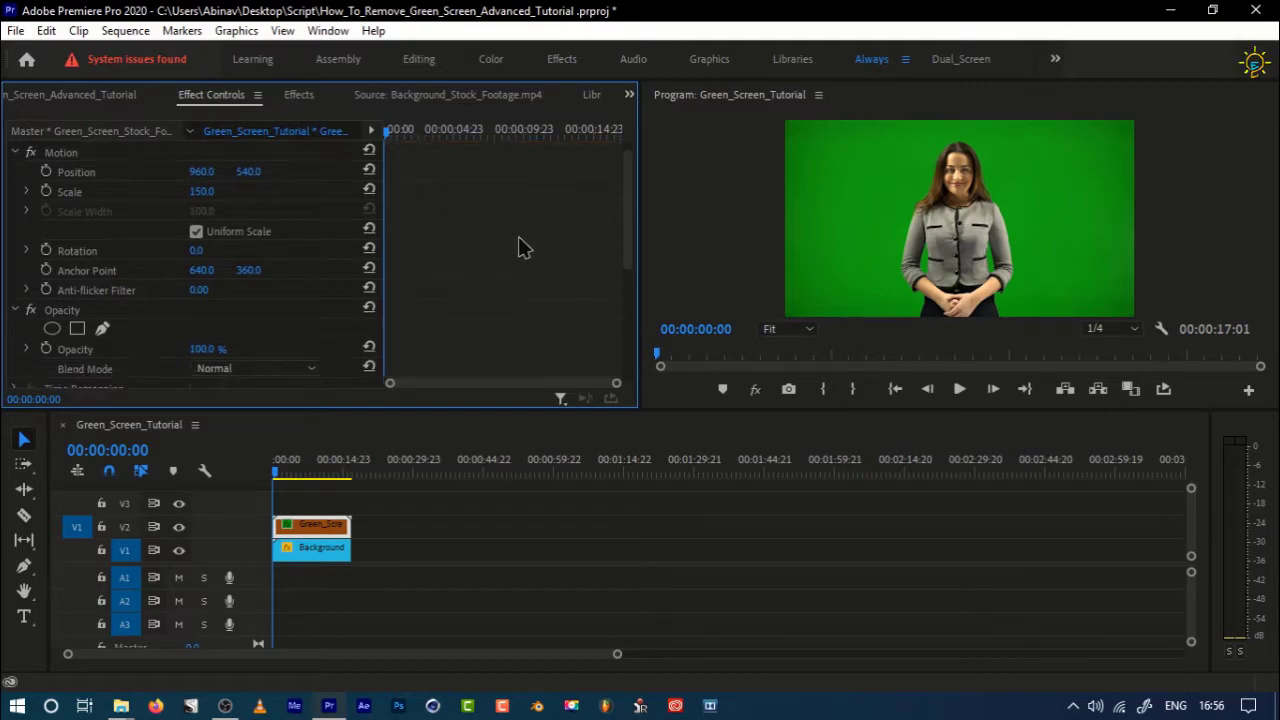
scroll(518, 237, down, 4)
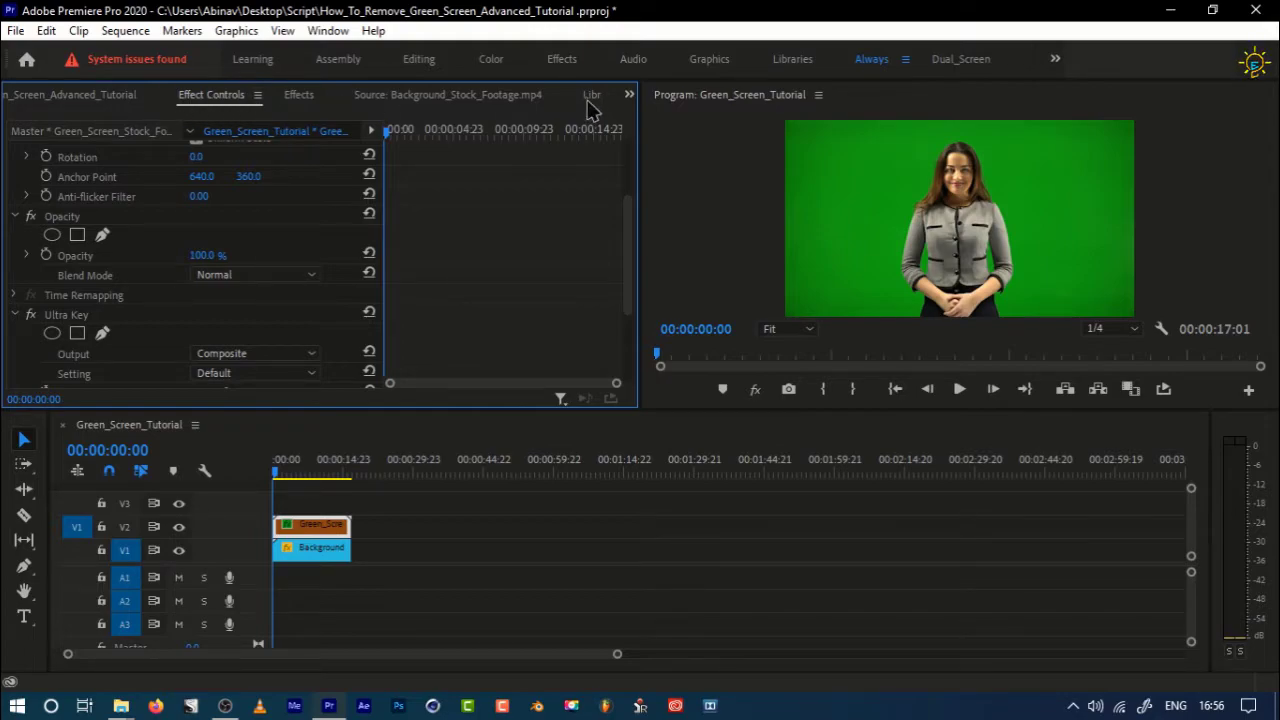
click(630, 95)
click(652, 148)
scroll(500, 260, down, 3)
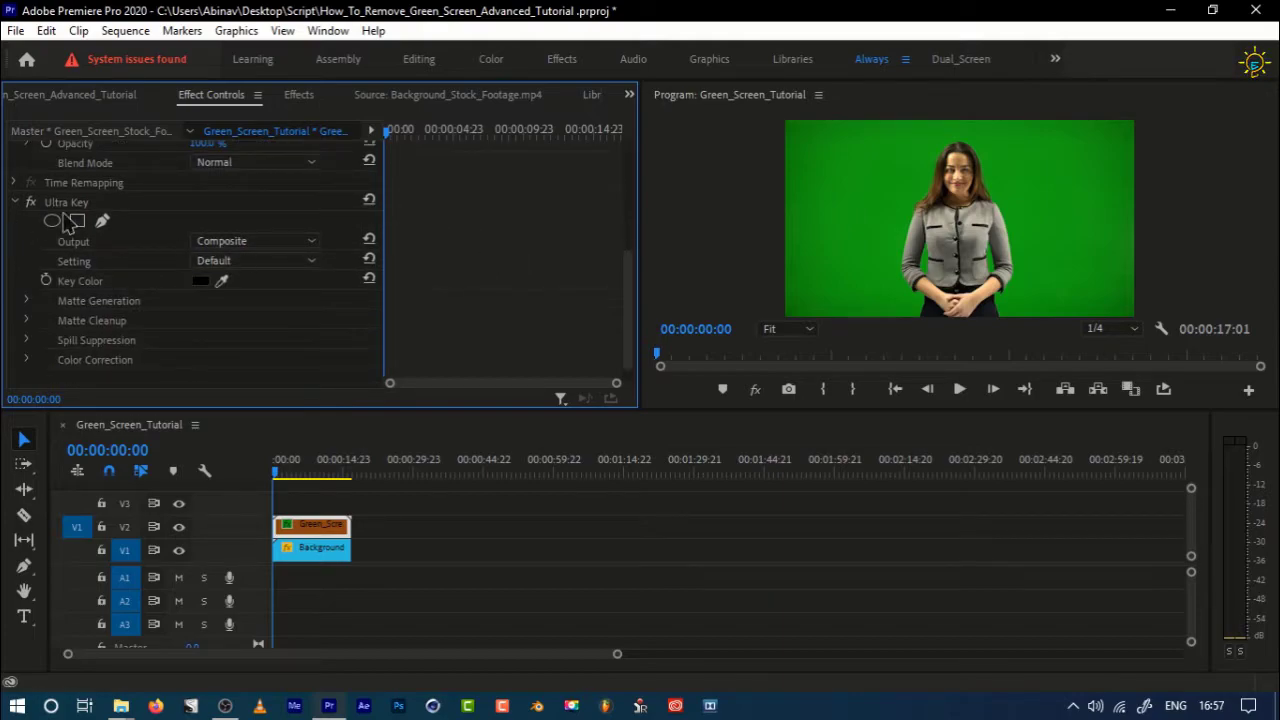
scroll(145, 221, up, 1)
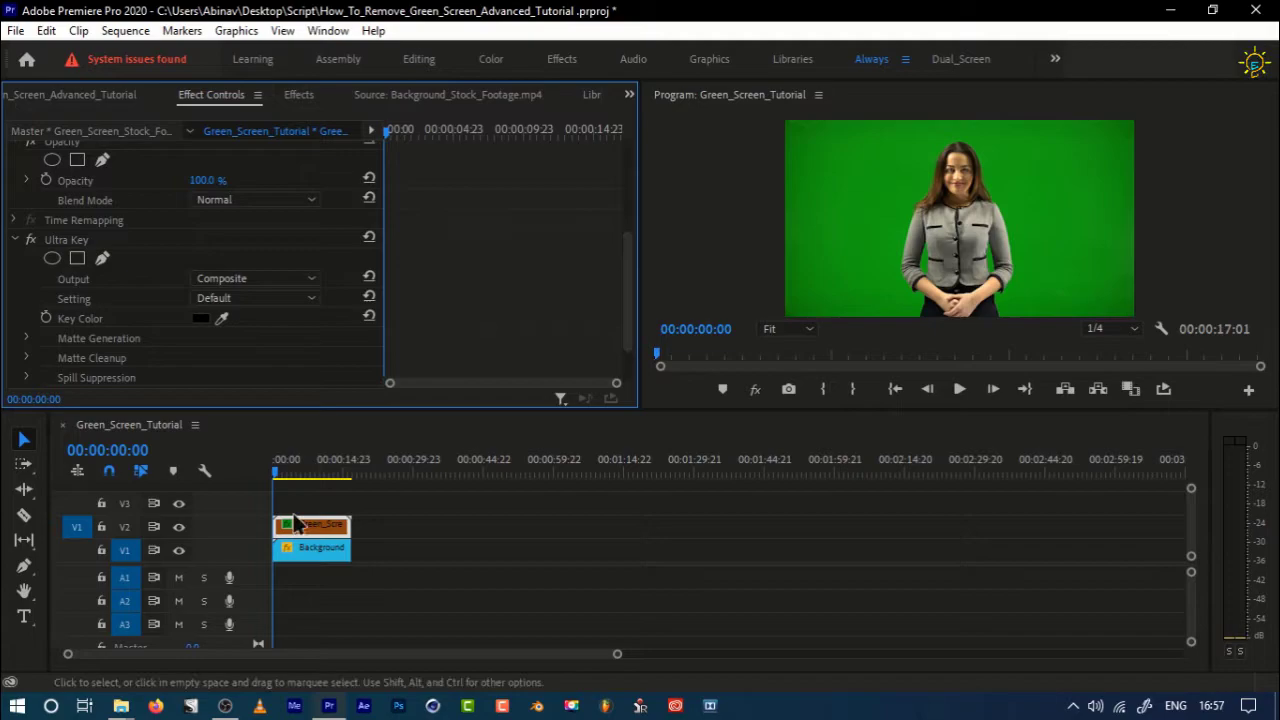
Step: Turn off V1's track output, toggling V2's eye to compare and leaving V2 visible
click(329, 555)
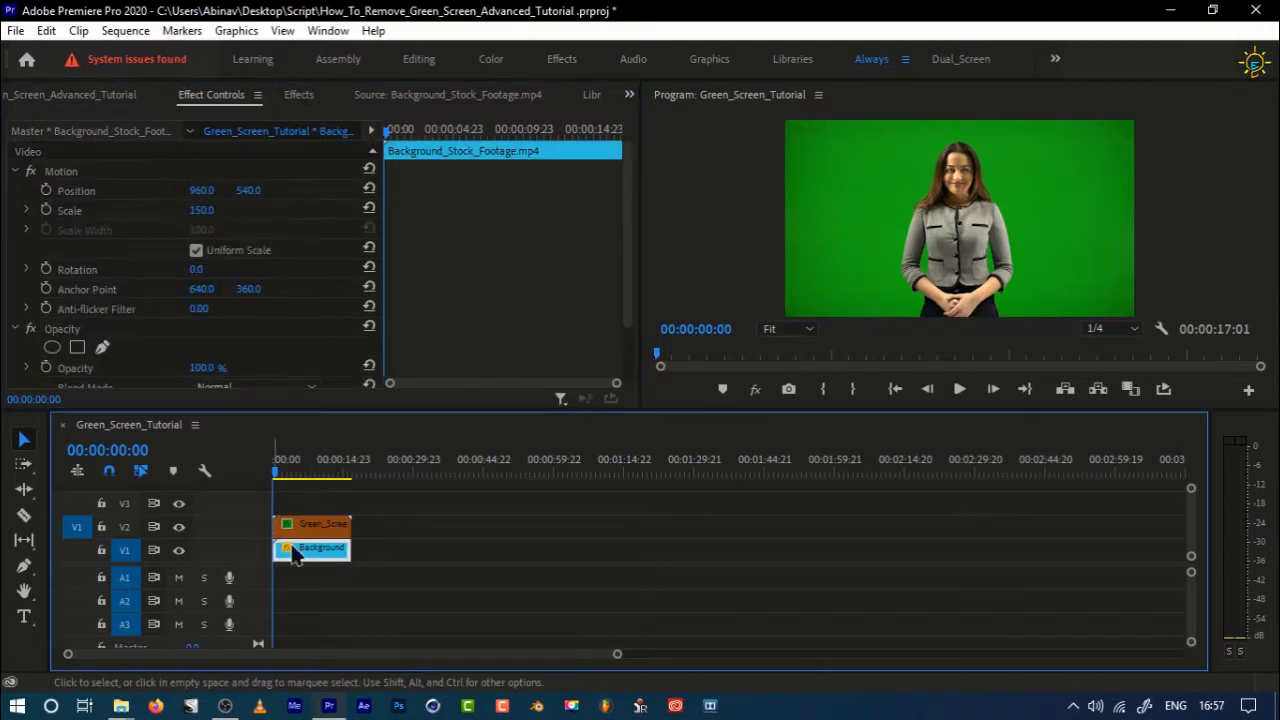
click(179, 551)
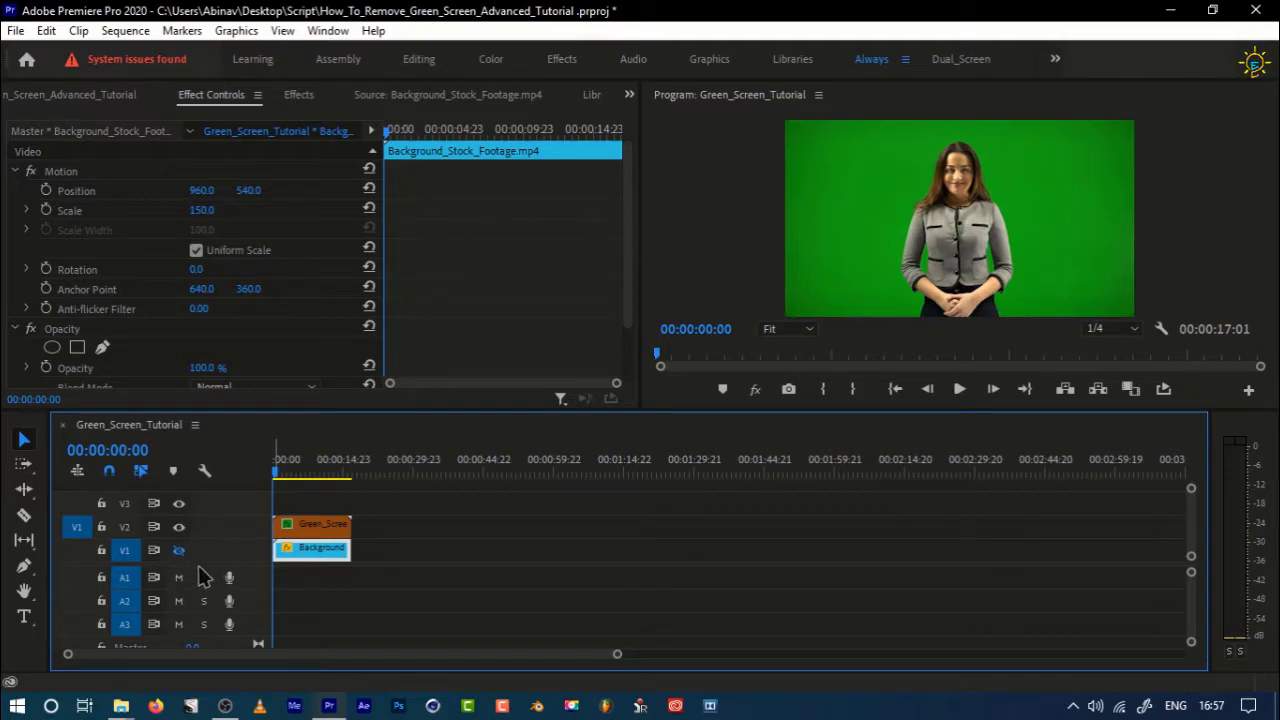
click(179, 551)
click(178, 527)
click(180, 529)
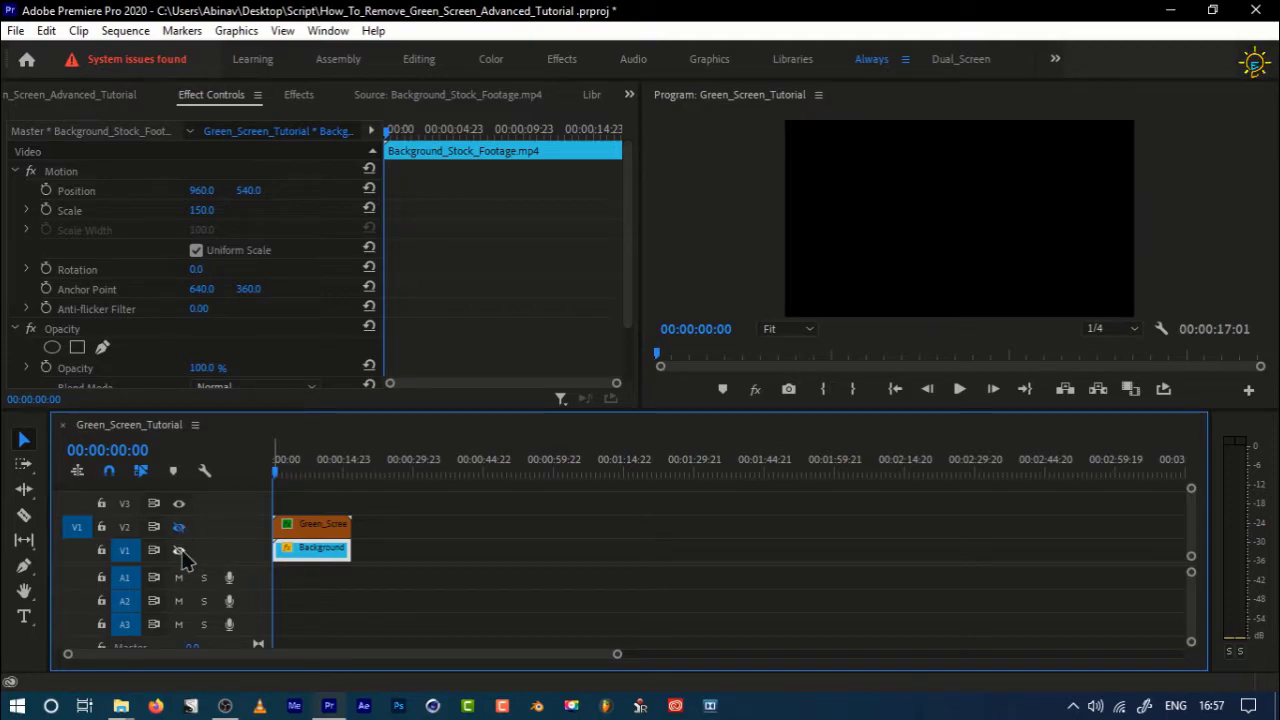
click(180, 529)
click(180, 529)
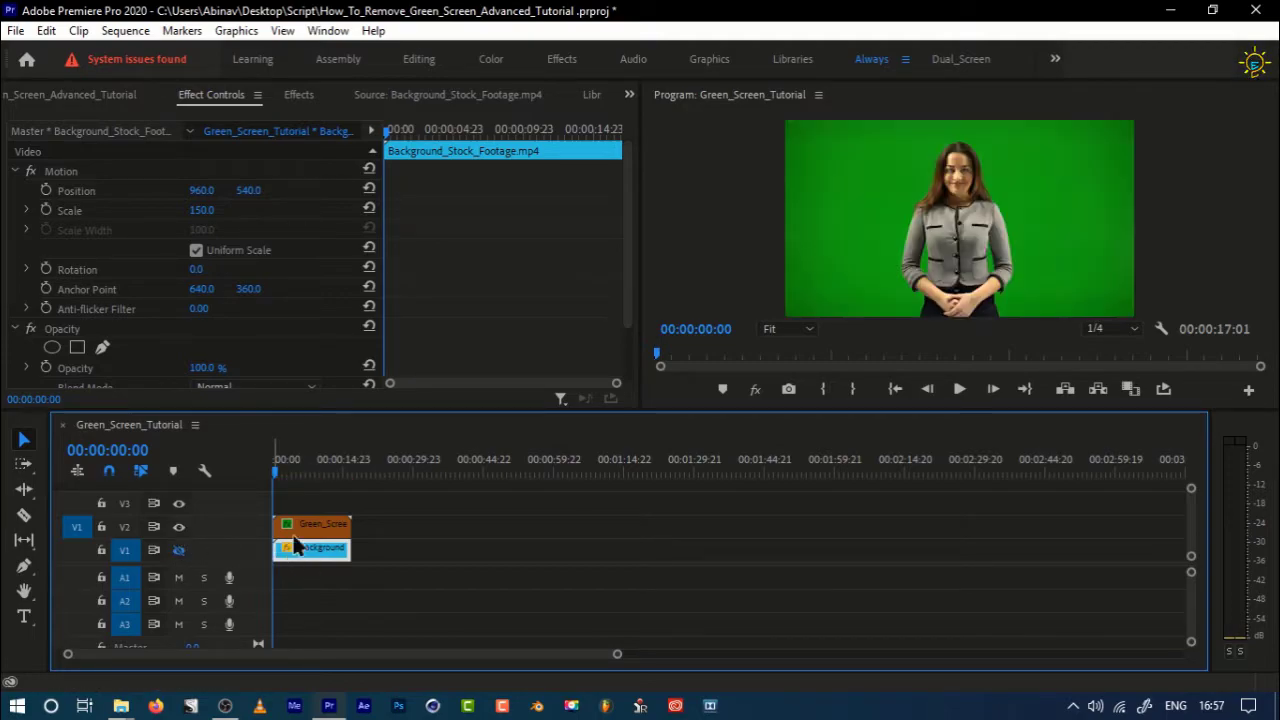
click(312, 524)
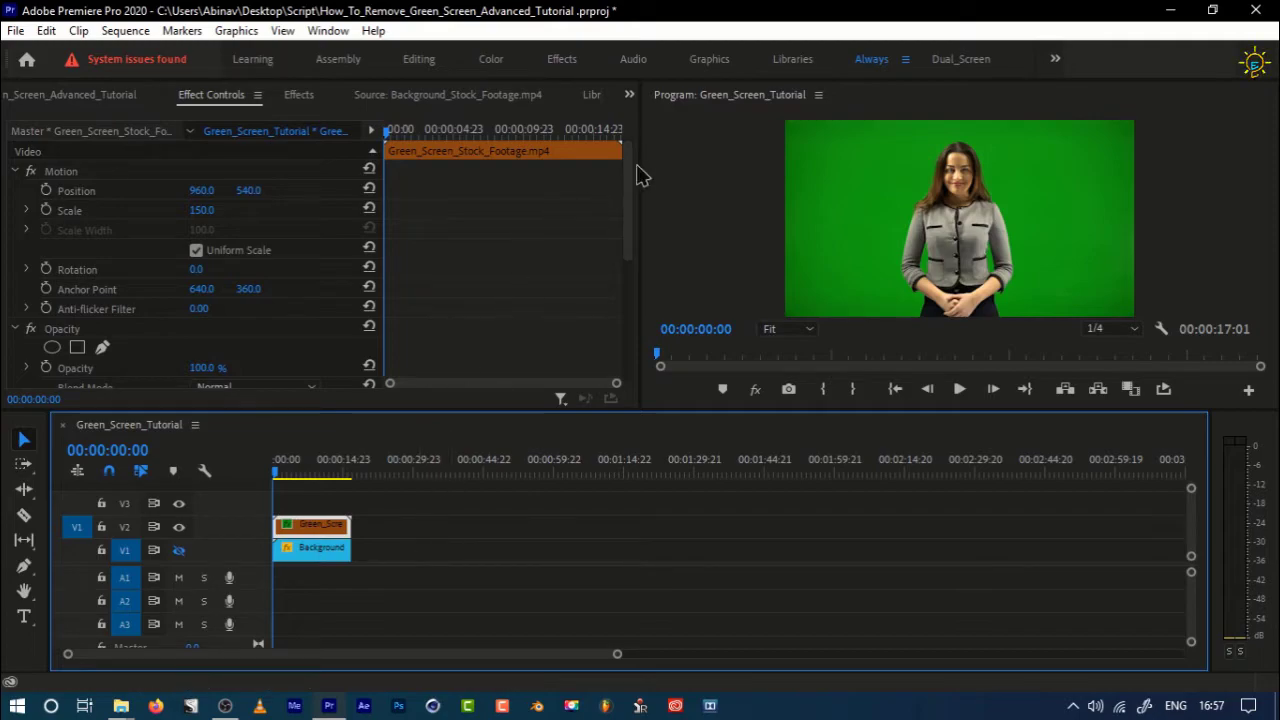
Step: Set Ultra Key Output to Alpha Channel and sample the green backdrop with the Key Color eyedropper
drag(623, 184, 614, 332)
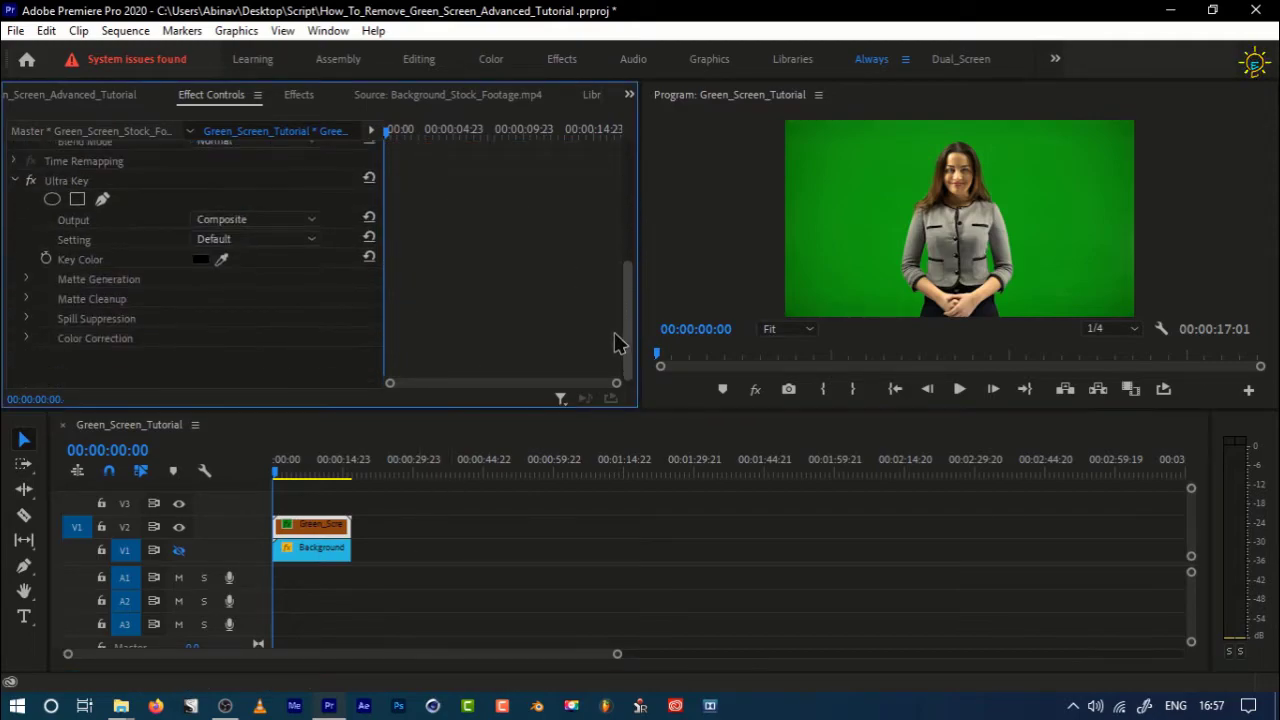
click(235, 224)
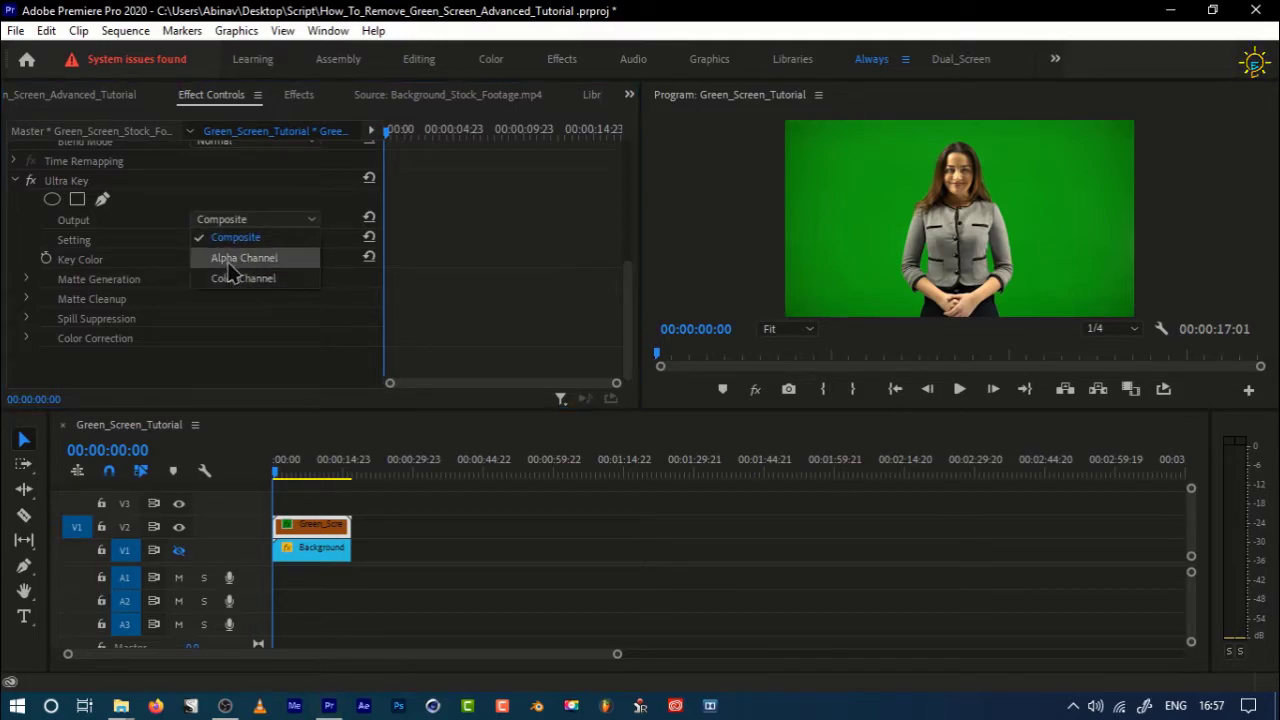
click(229, 265)
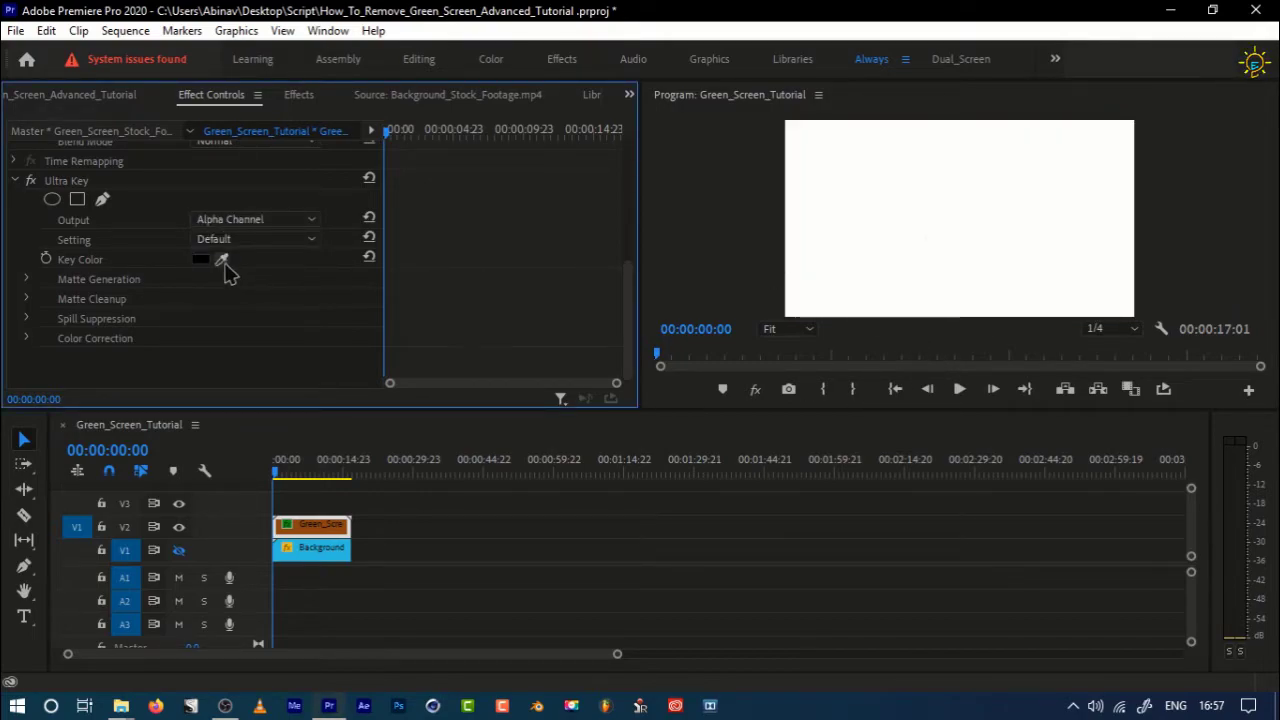
drag(221, 259, 920, 198)
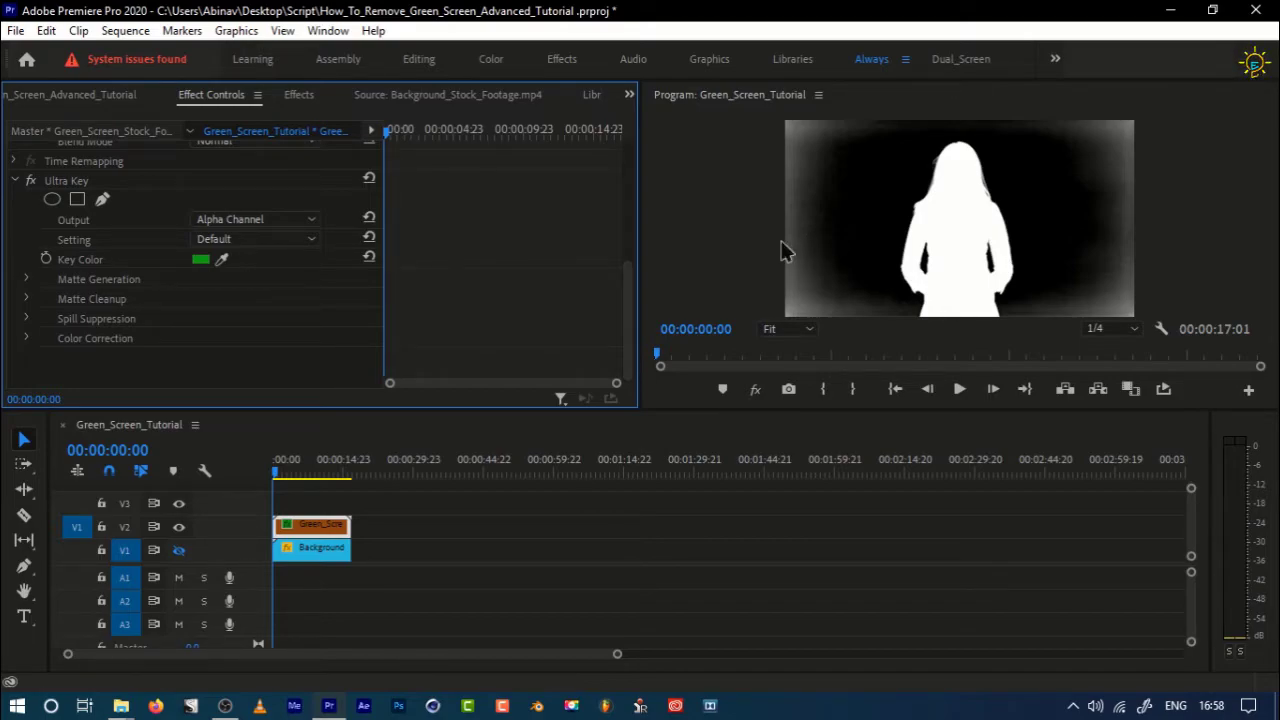
Step: Expand Matte Generation and set Transparency to 45
click(27, 280)
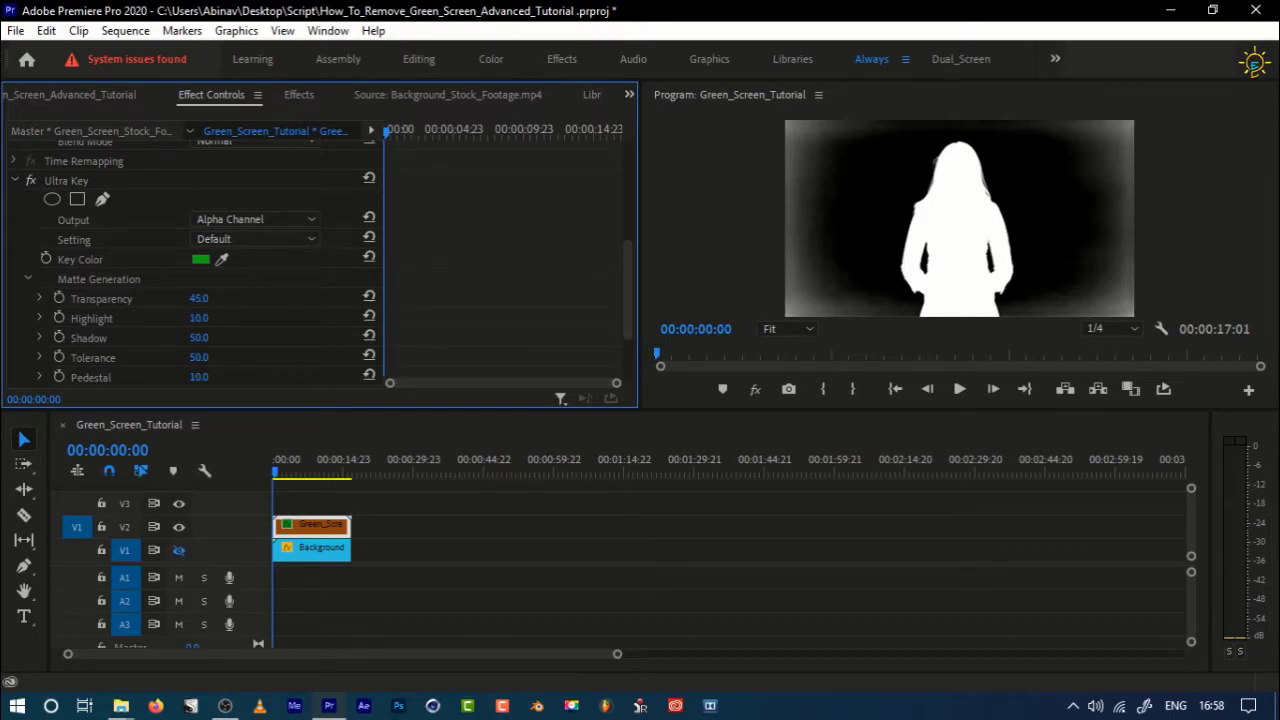
mouse_move(199, 298)
mouse_down()
mouse_move(241, 298)
mouse_move(201, 298)
mouse_up()
click(210, 298)
text(45)
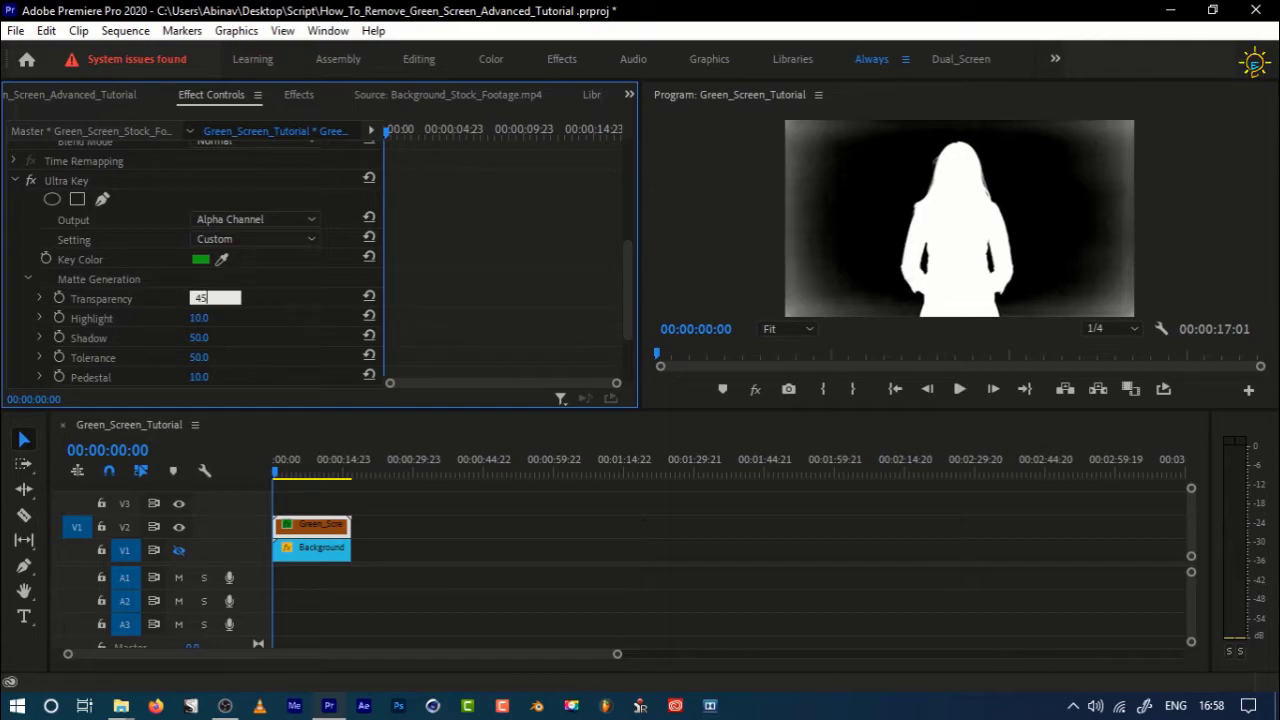
key(Return)
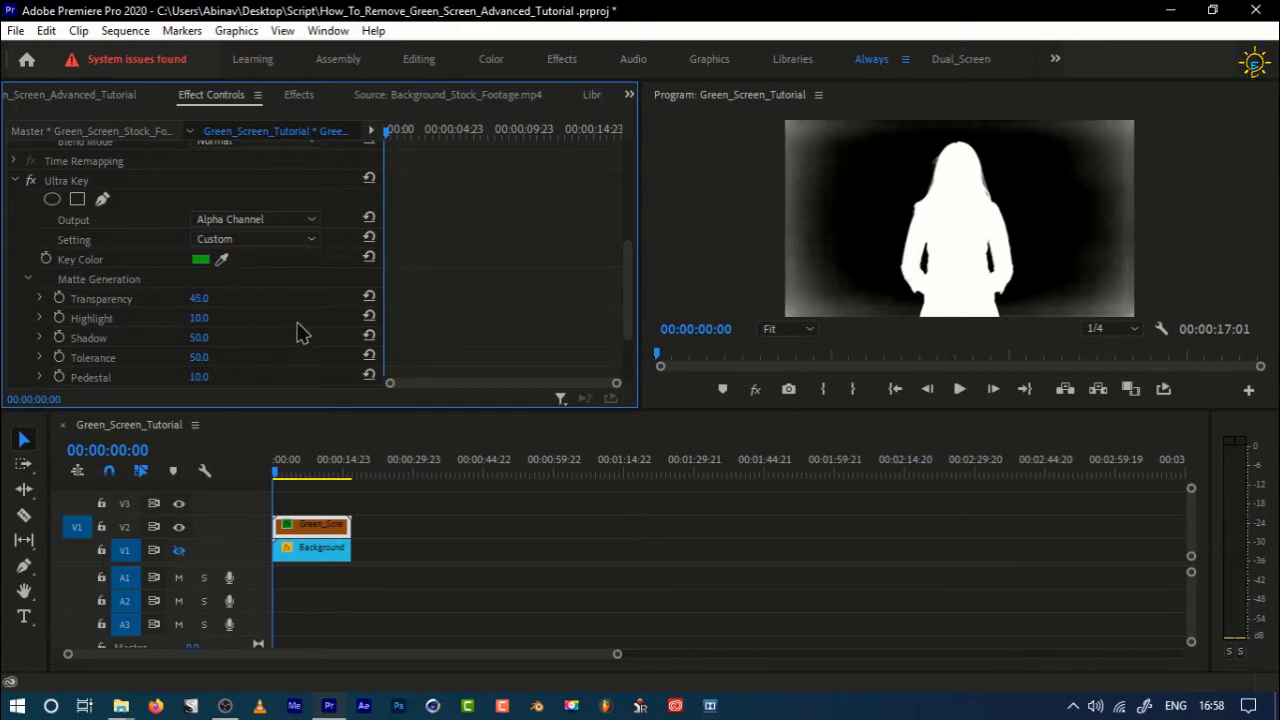
Step: Bring Highlight to 0 and Tolerance to 100, undoing a Pedestal change to keep 10
click(199, 318)
text(300)
key(Return)
drag(213, 317, 206, 318)
scroll(257, 349, down, 1)
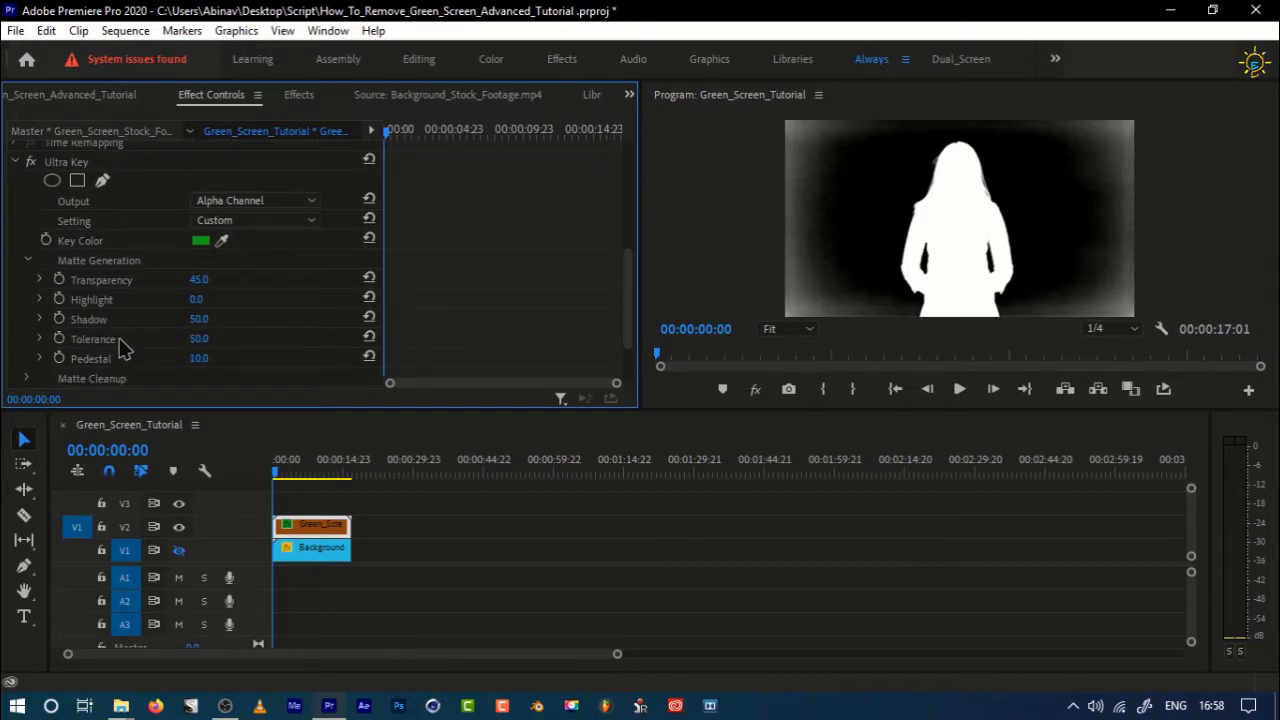
drag(200, 341, 250, 341)
drag(199, 358, 300, 358)
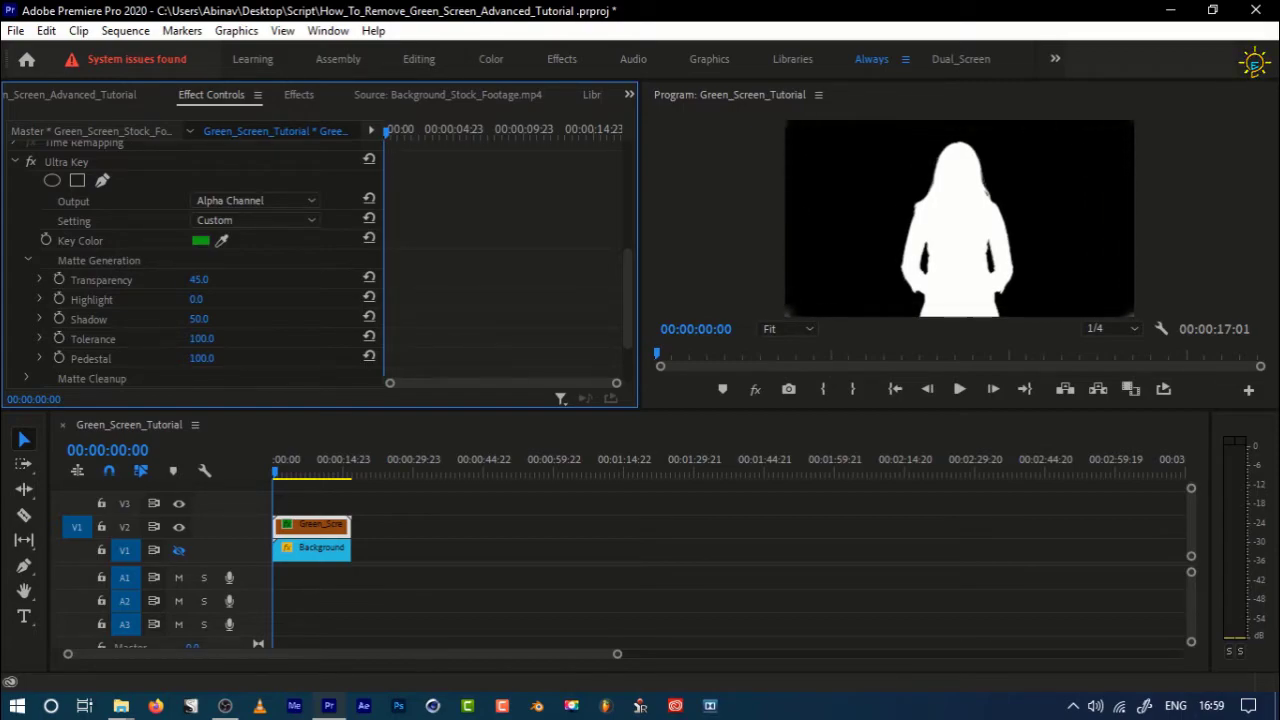
key(ctrl+z)
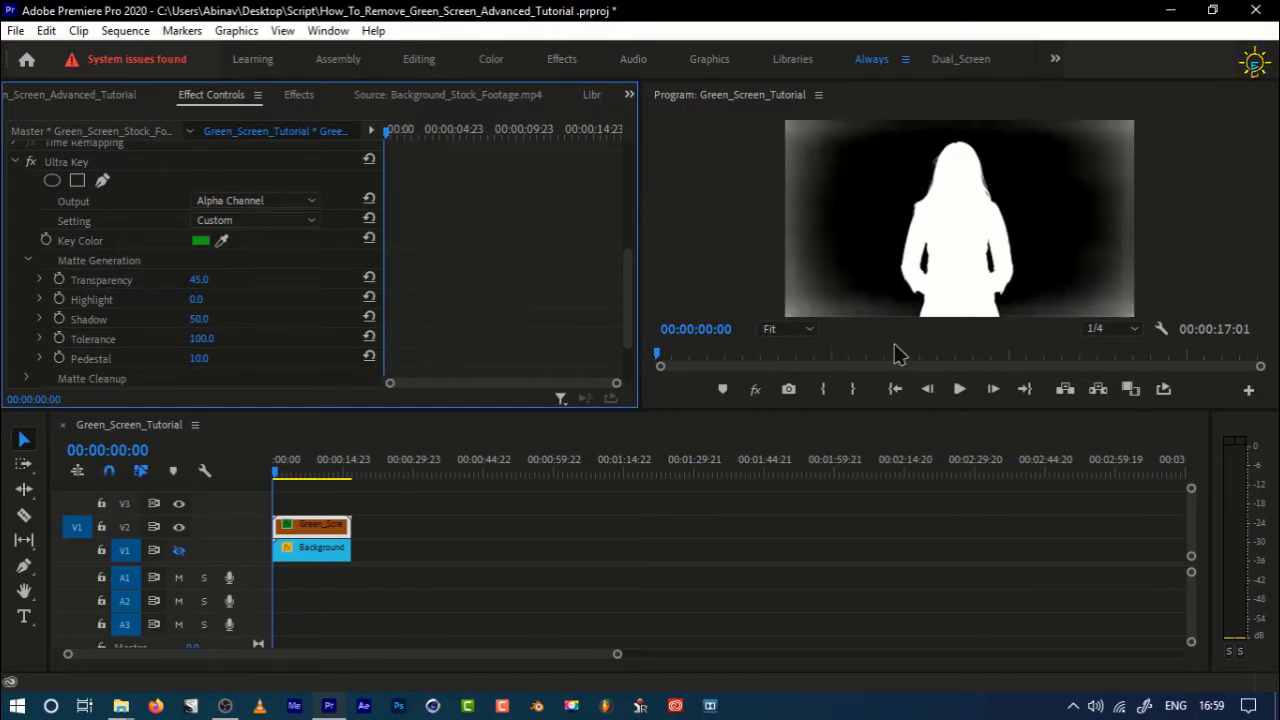
Step: Apply the Crop effect to the V2 green-screen clip at Left 18%, Top 6%, Right 18%
click(300, 96)
click(92, 120)
text(cr)
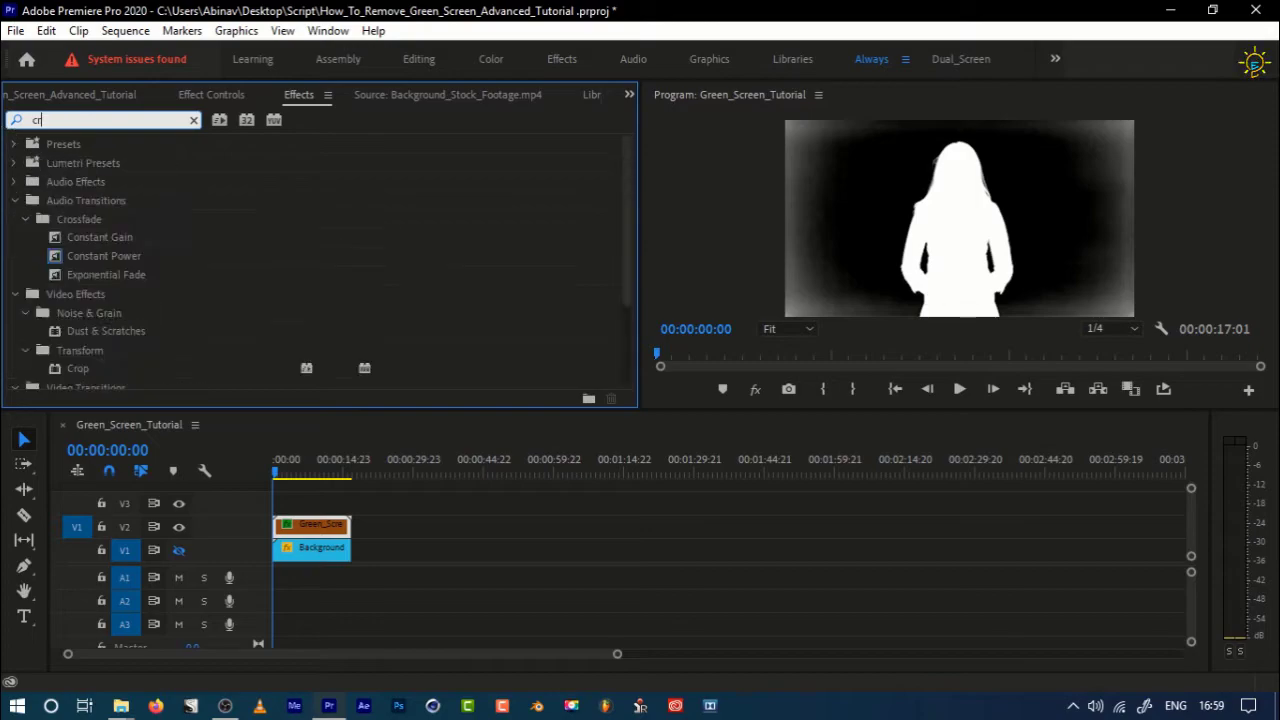
text(op)
drag(78, 256, 324, 526)
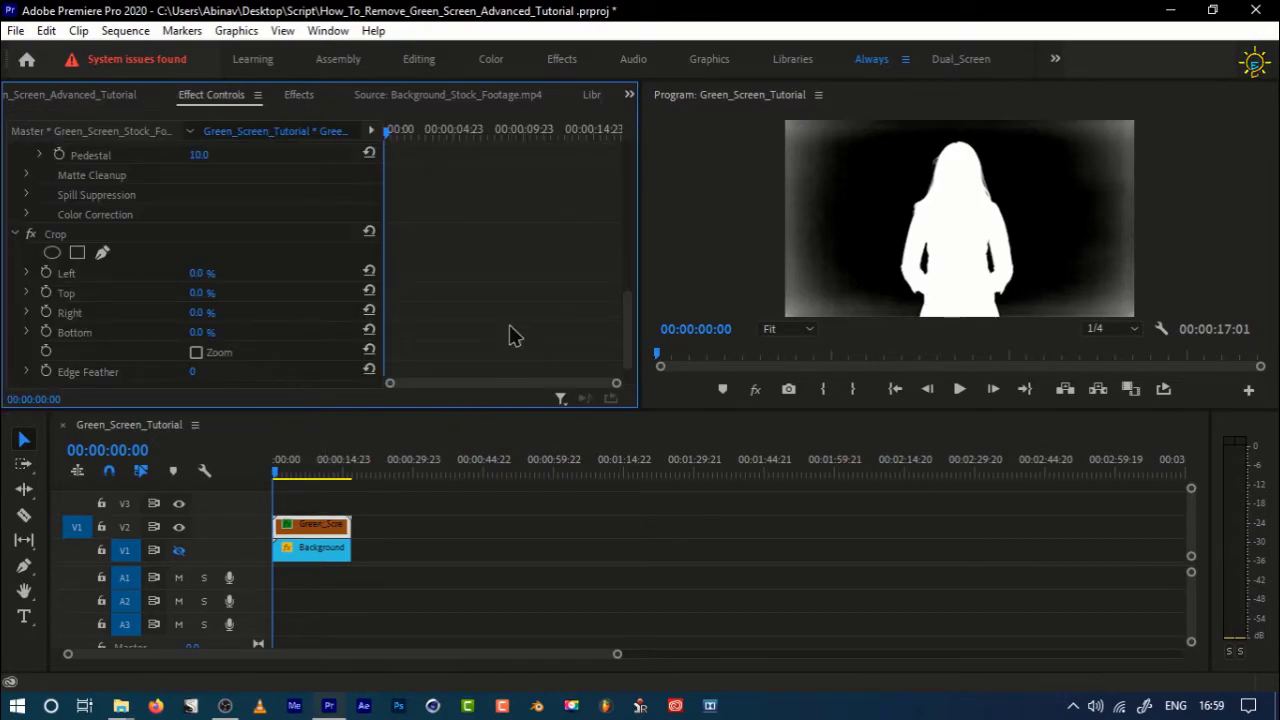
mouse_move(203, 273)
mouse_down()
mouse_move(249, 273)
mouse_move(215, 275)
mouse_move(206, 293)
mouse_up()
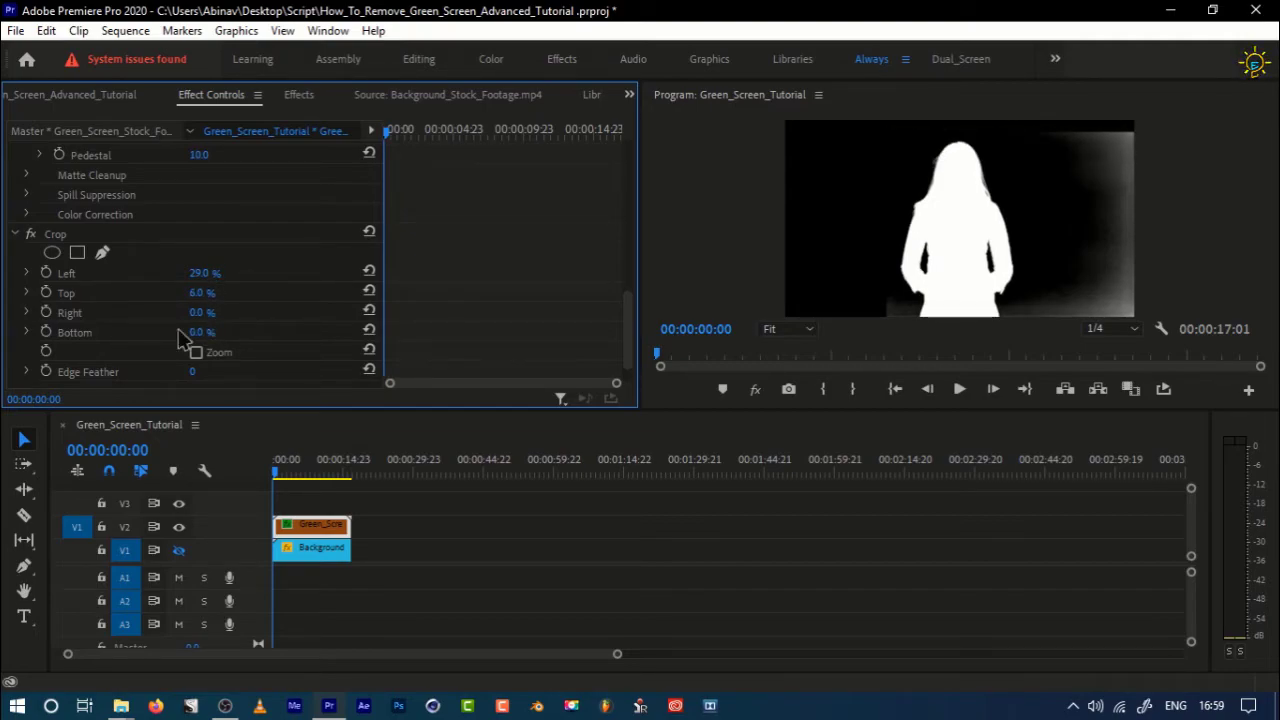
drag(205, 273, 214, 314)
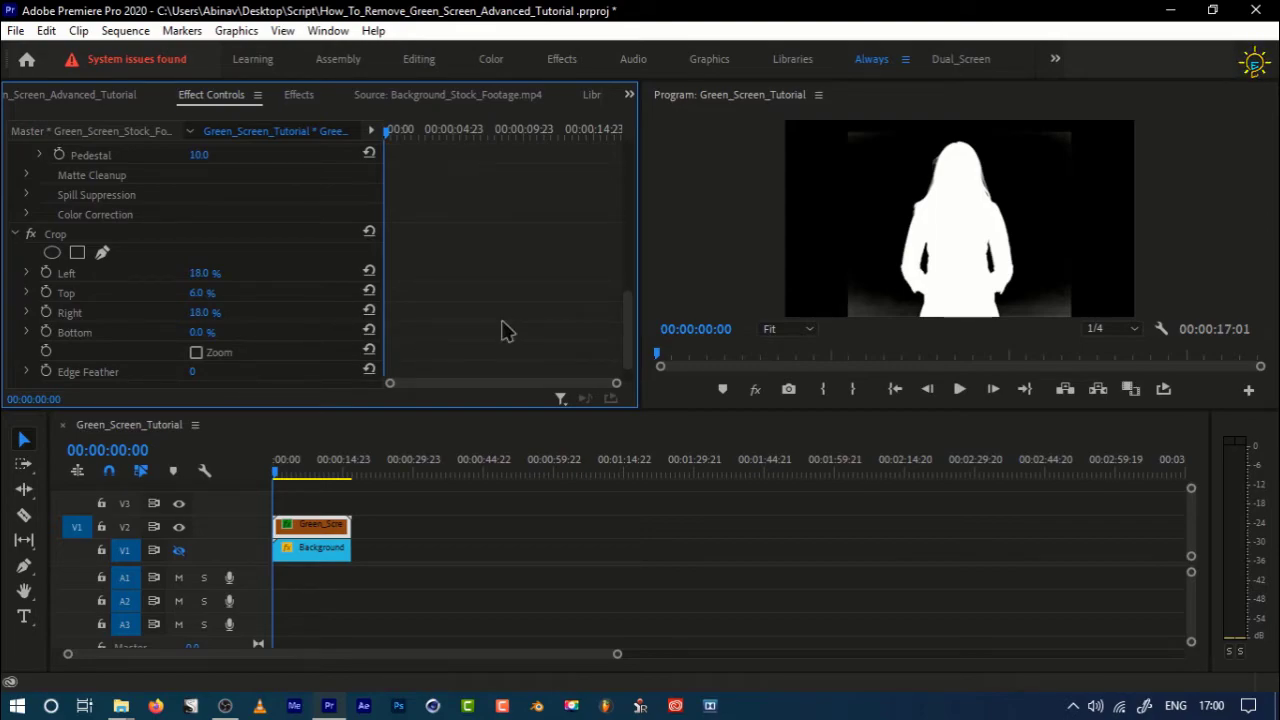
Step: Set Ultra Key Pedestal to 59 for a solid black matte and expand Matte Cleanup
scroll(505, 330, up, 4)
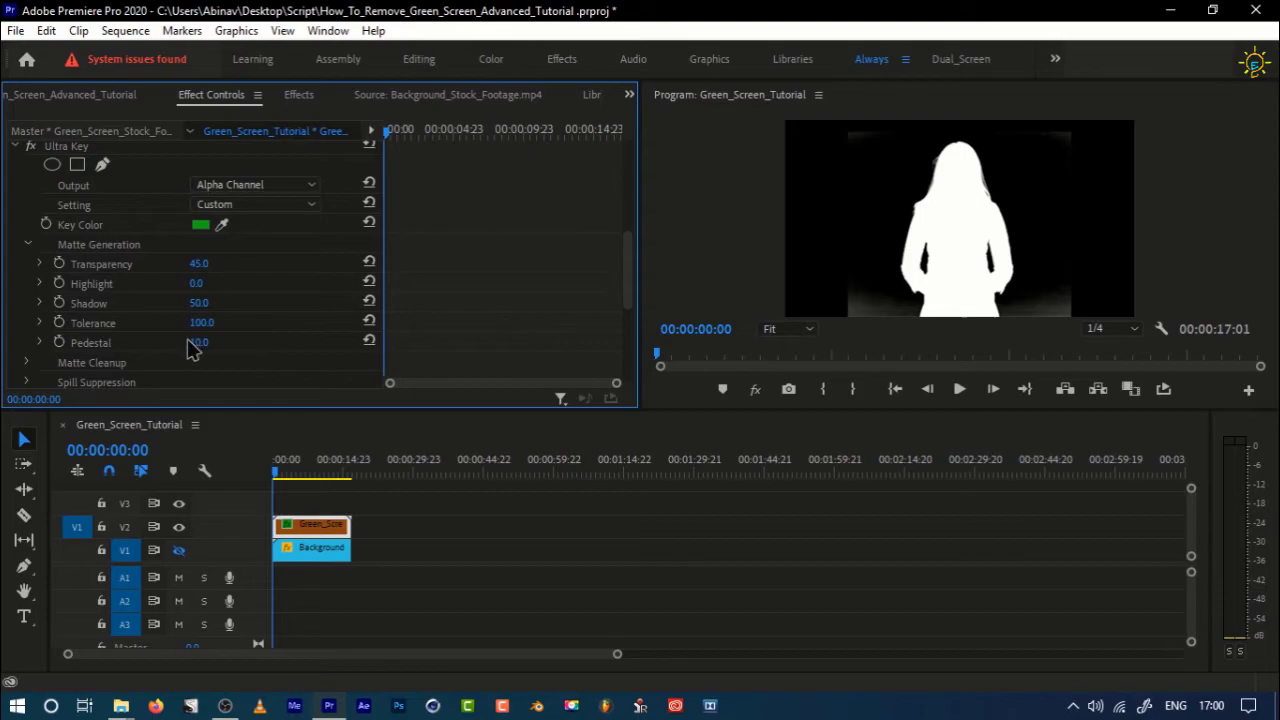
drag(199, 342, 230, 342)
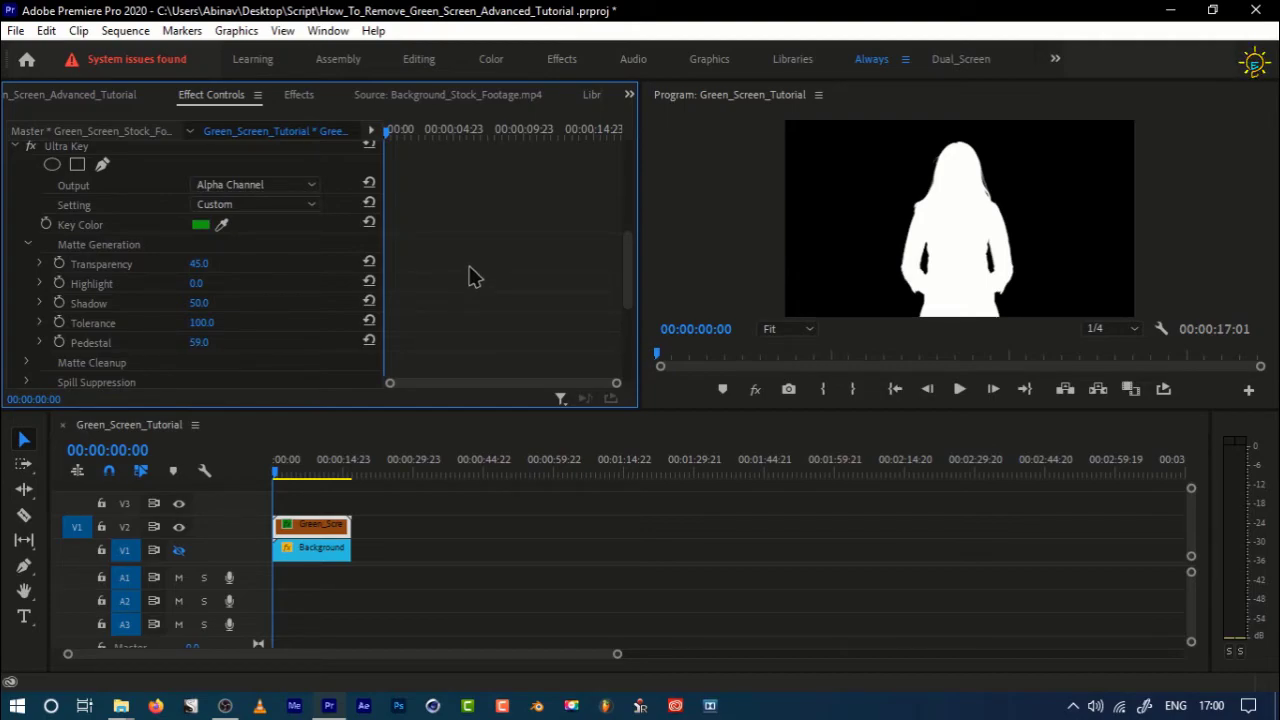
scroll(472, 277, down, 1)
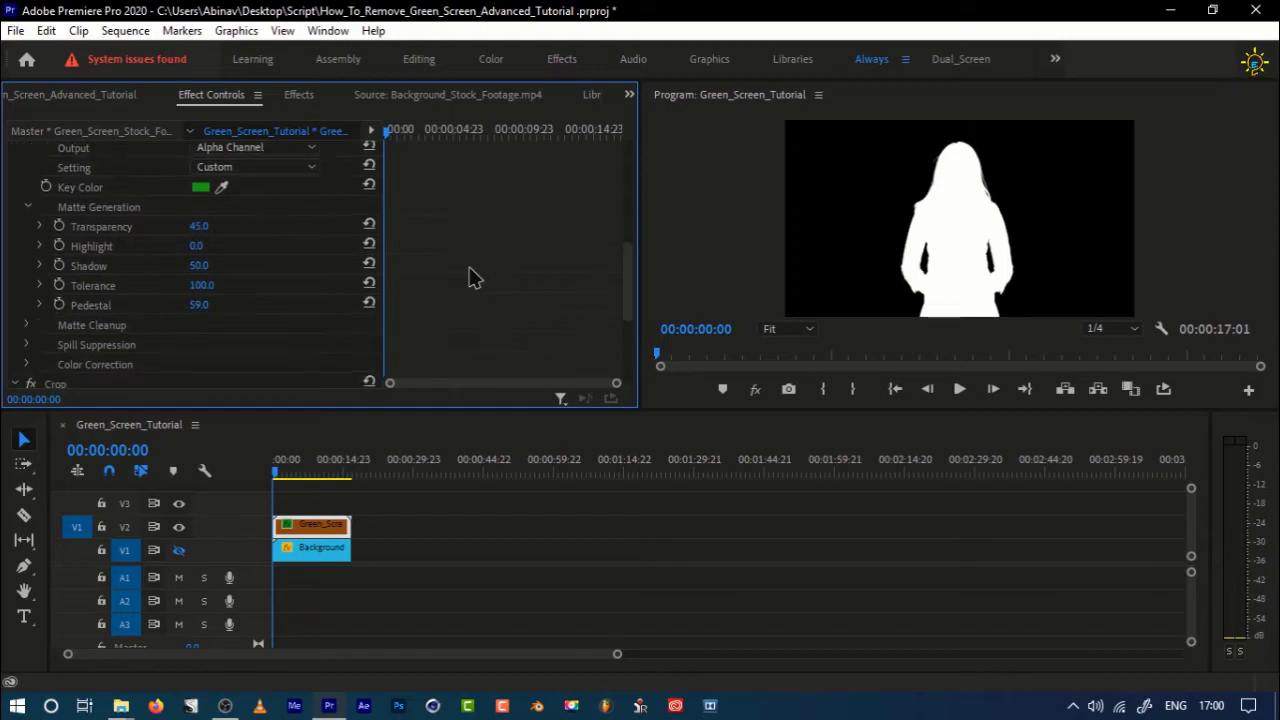
click(28, 326)
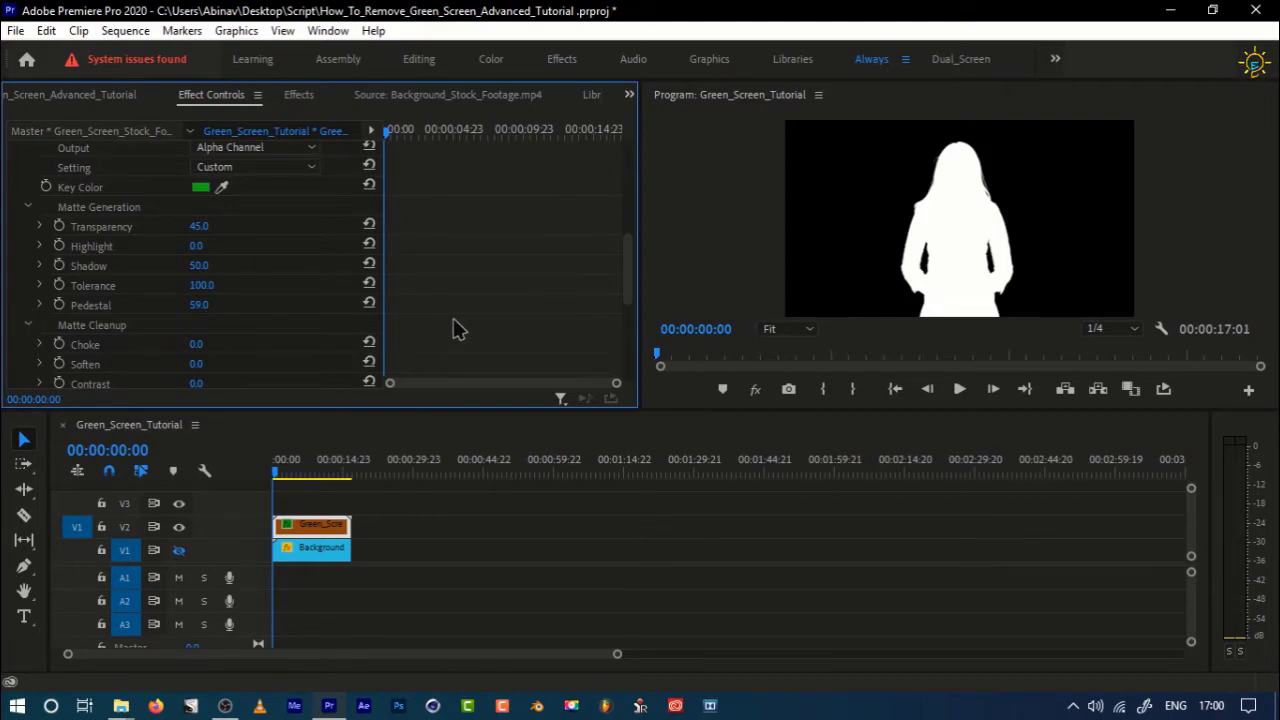
scroll(447, 341, down, 2)
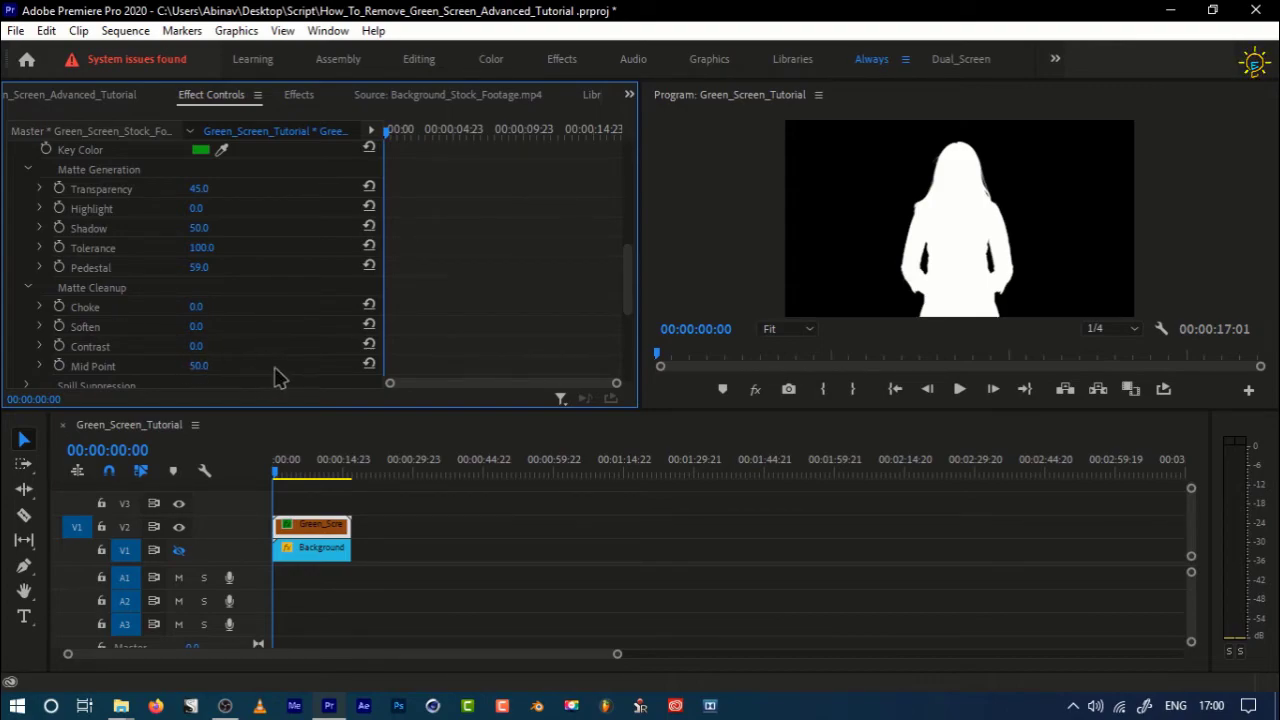
scroll(283, 345, down, 2)
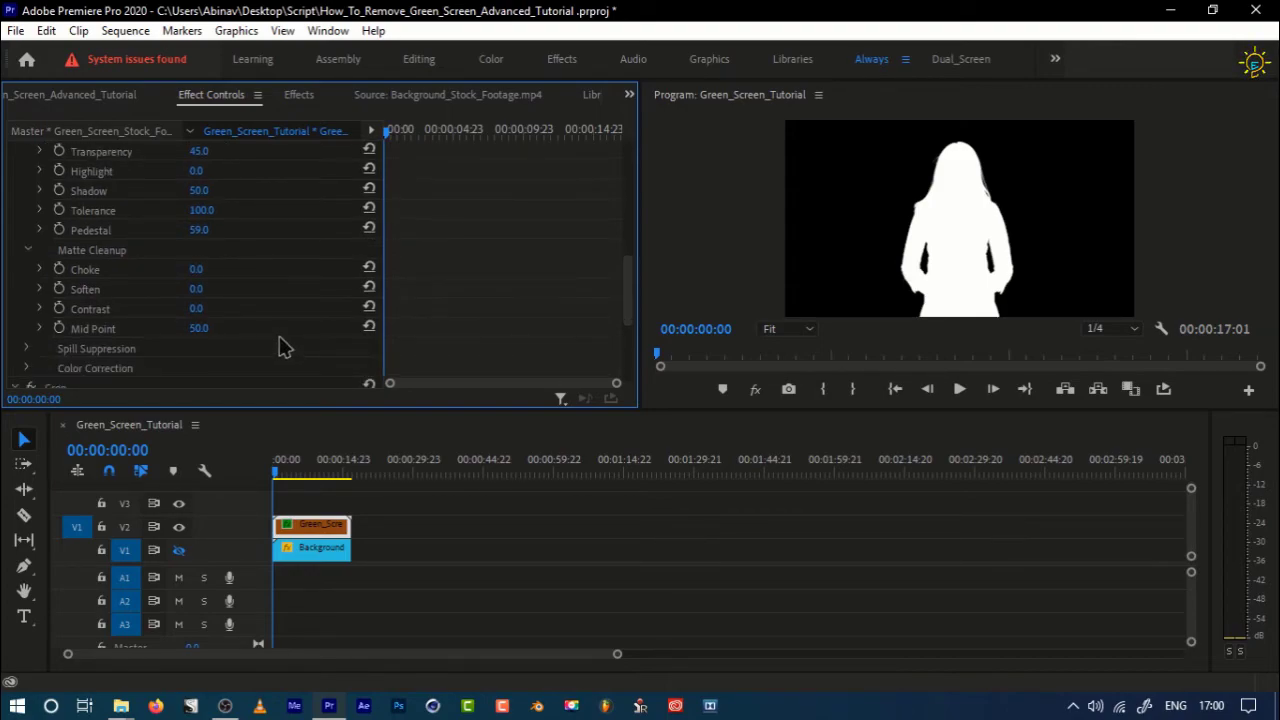
Step: Expand Spill Suppression and switch the Ultra Key Output to Composite
click(25, 349)
scroll(406, 283, up, 4)
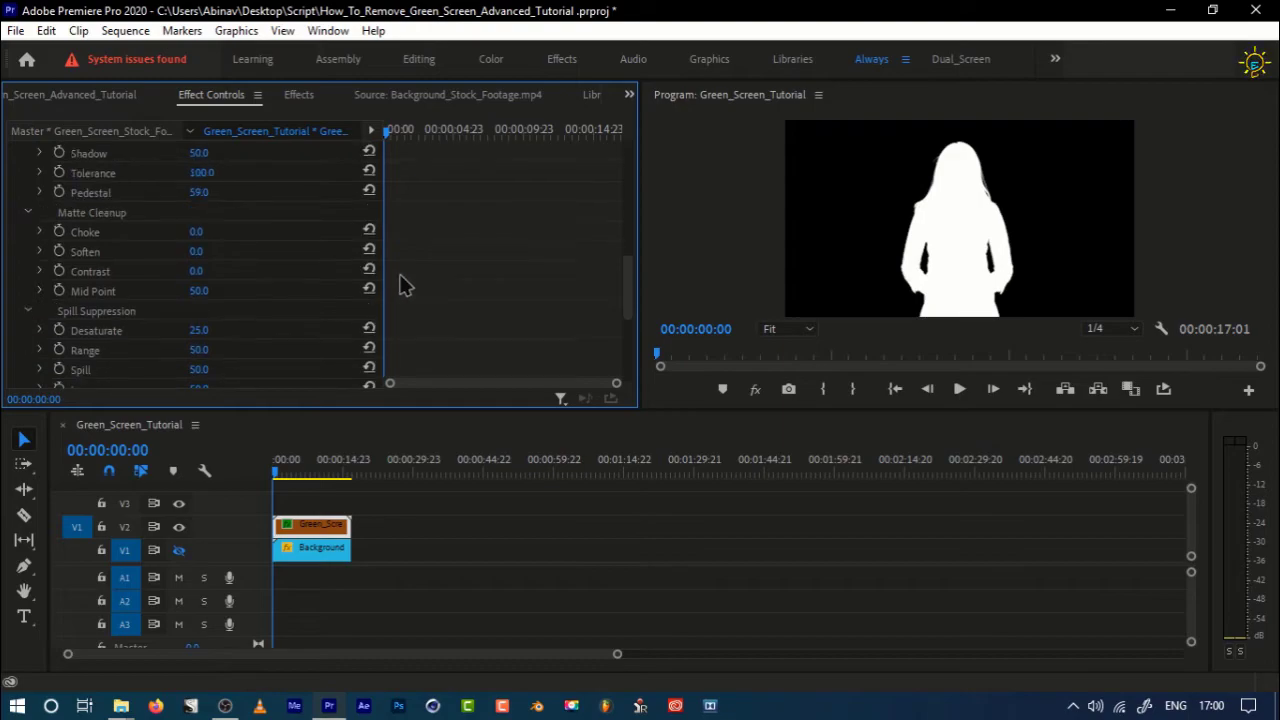
click(256, 204)
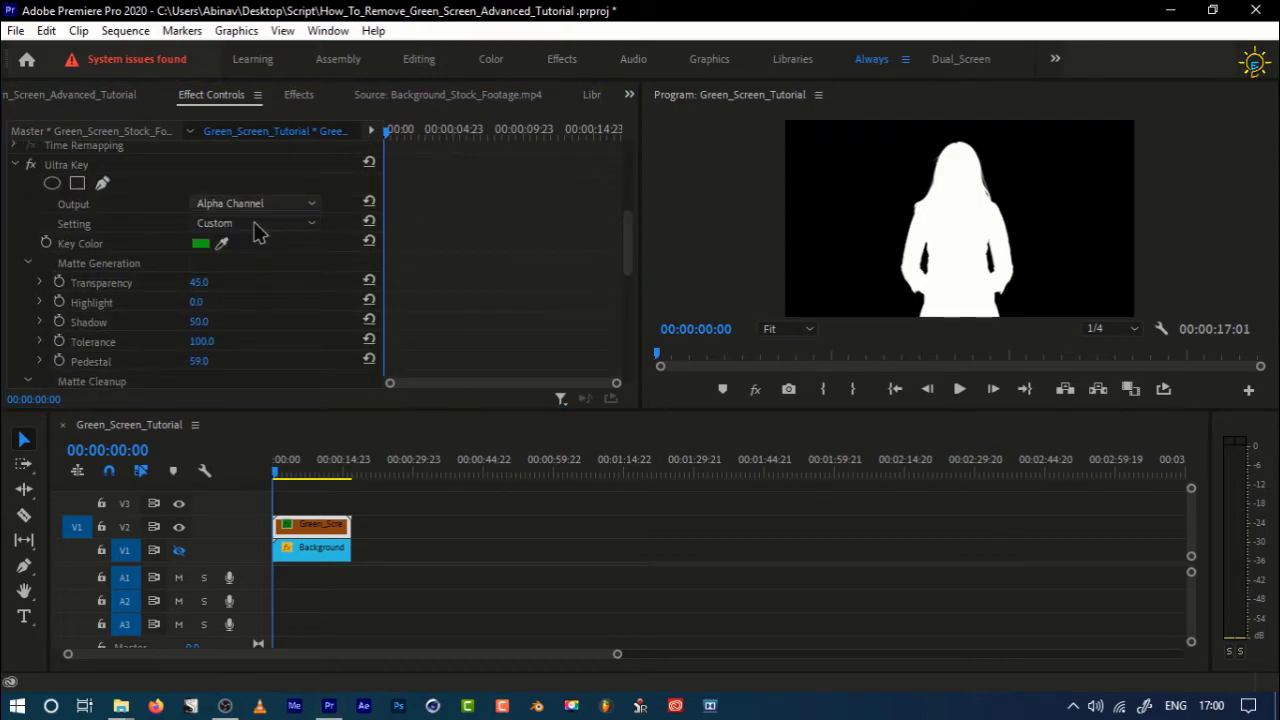
click(248, 221)
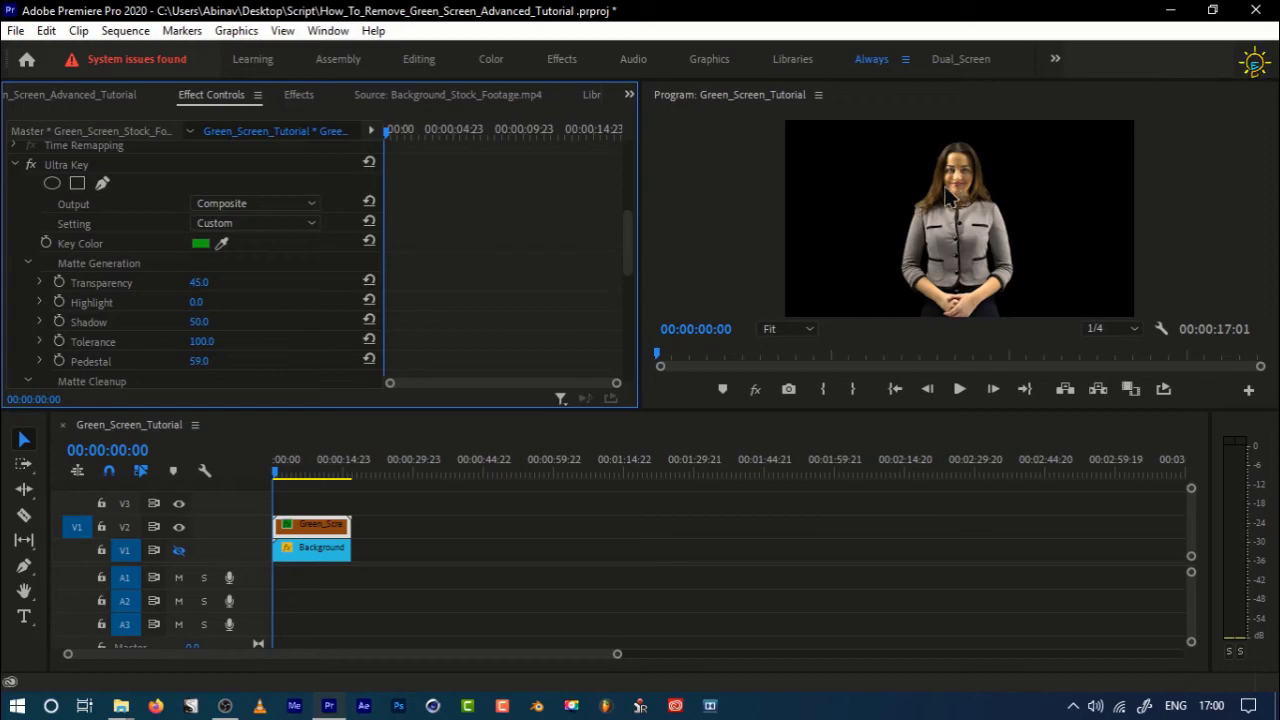
Step: Set the Spill Suppression Desaturate value to 25
scroll(505, 312, down, 4)
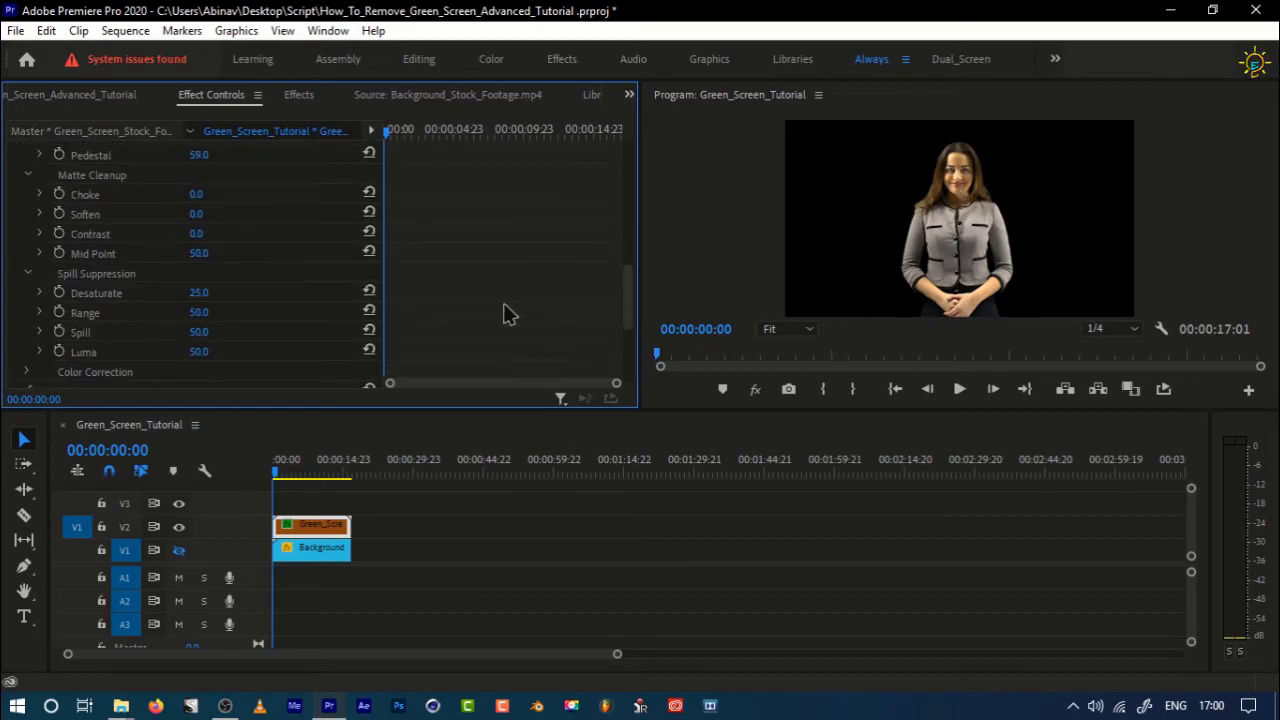
scroll(420, 350, down, 1)
drag(210, 260, 271, 260)
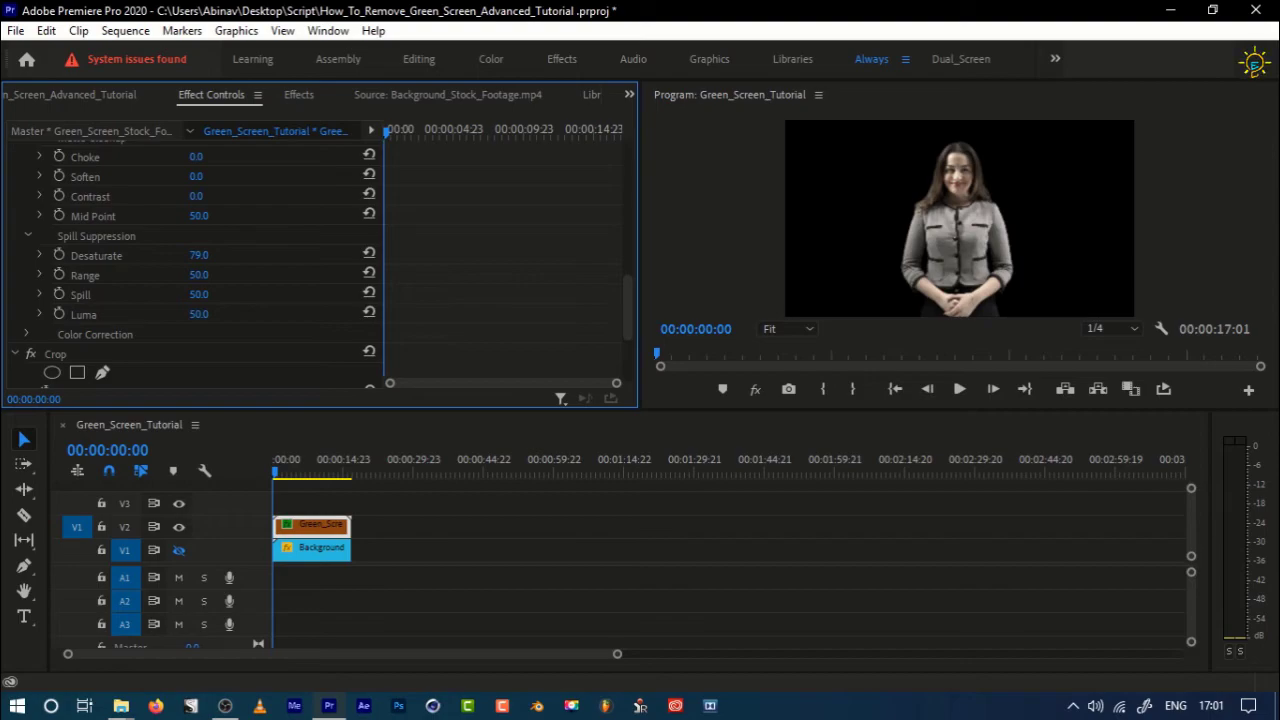
click(199, 255)
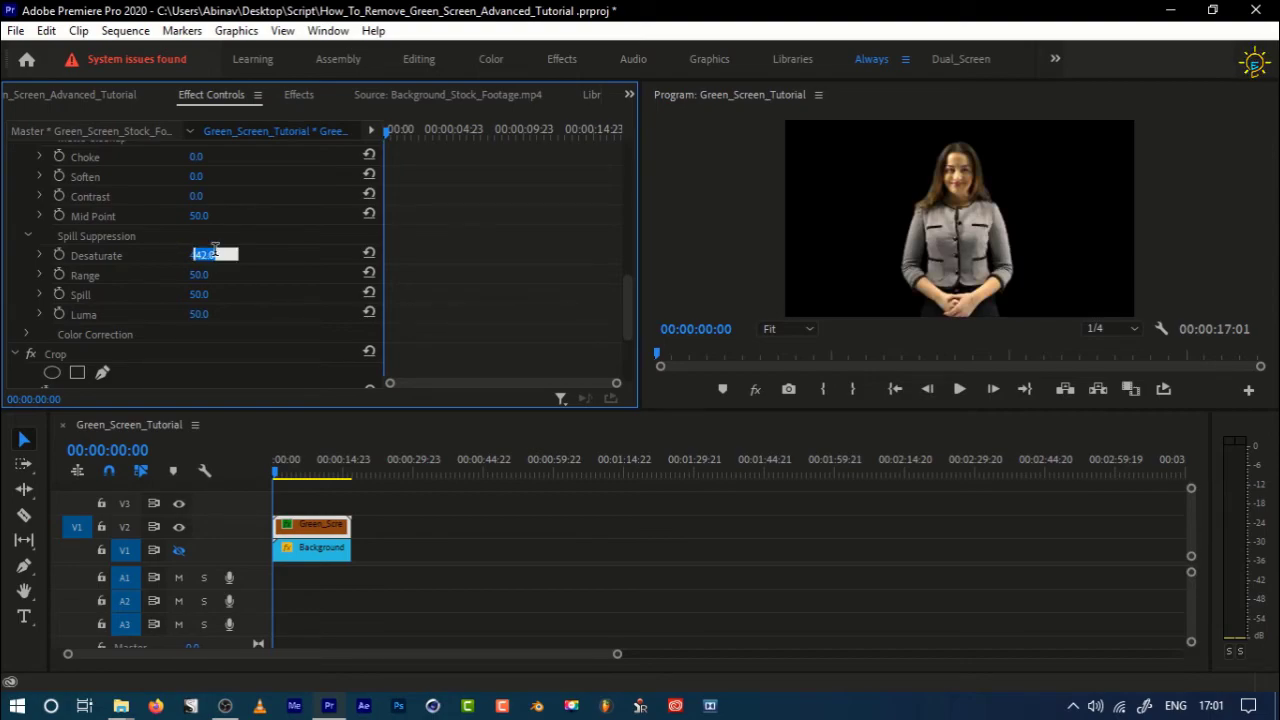
text(25)
key(Return)
Step: Turn V1 track output back on and play the composite through to 00:00:07:06
click(179, 551)
click(959, 389)
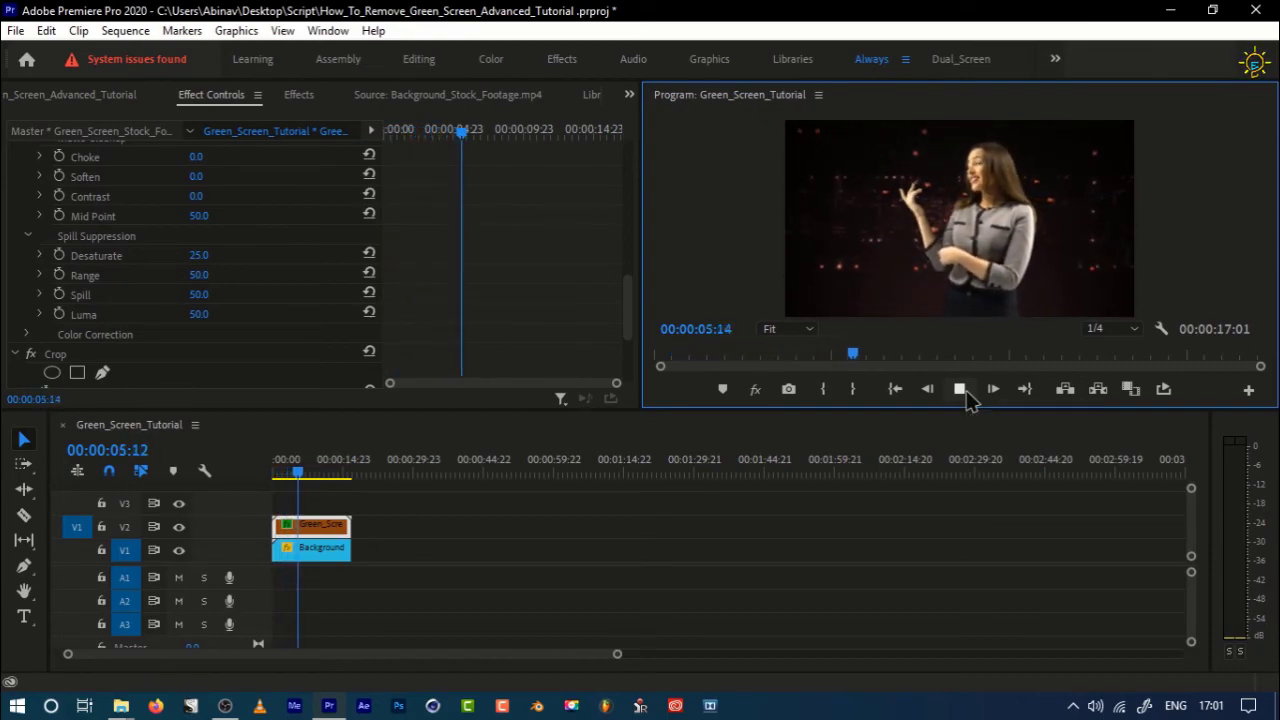
click(962, 392)
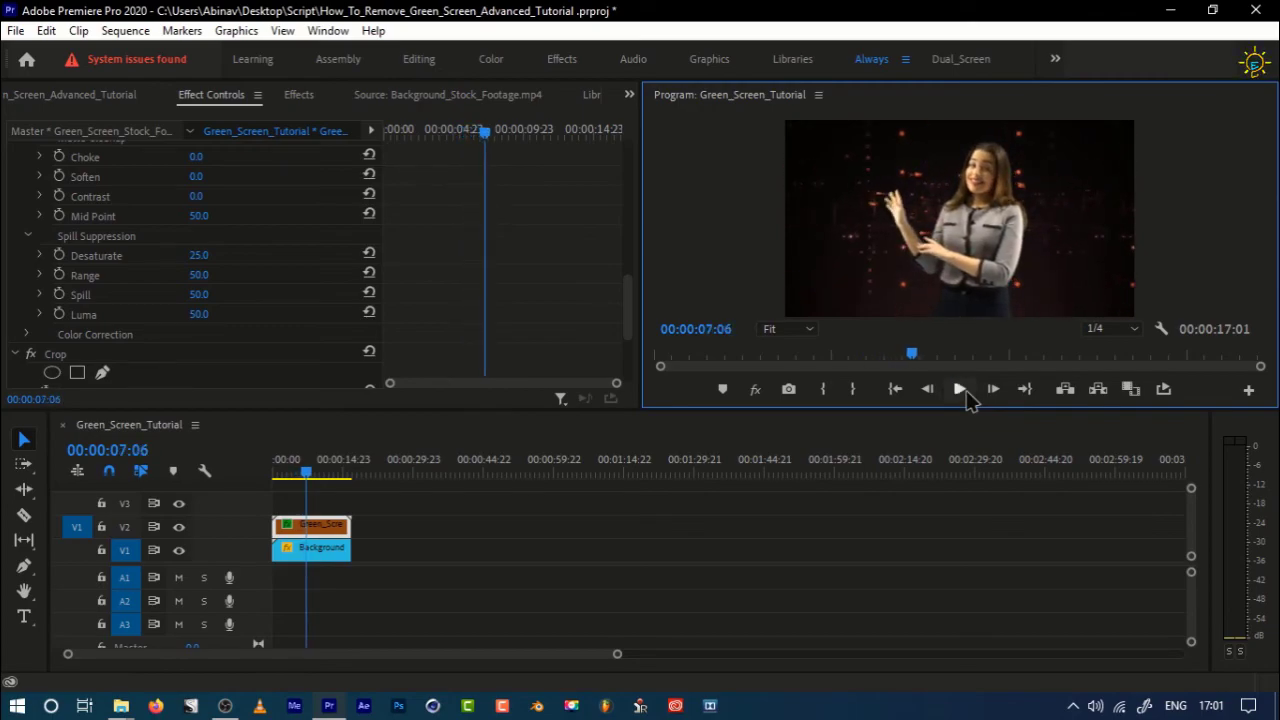
Step: Deselect the clip by clicking an empty area of the timeline
click(722, 558)
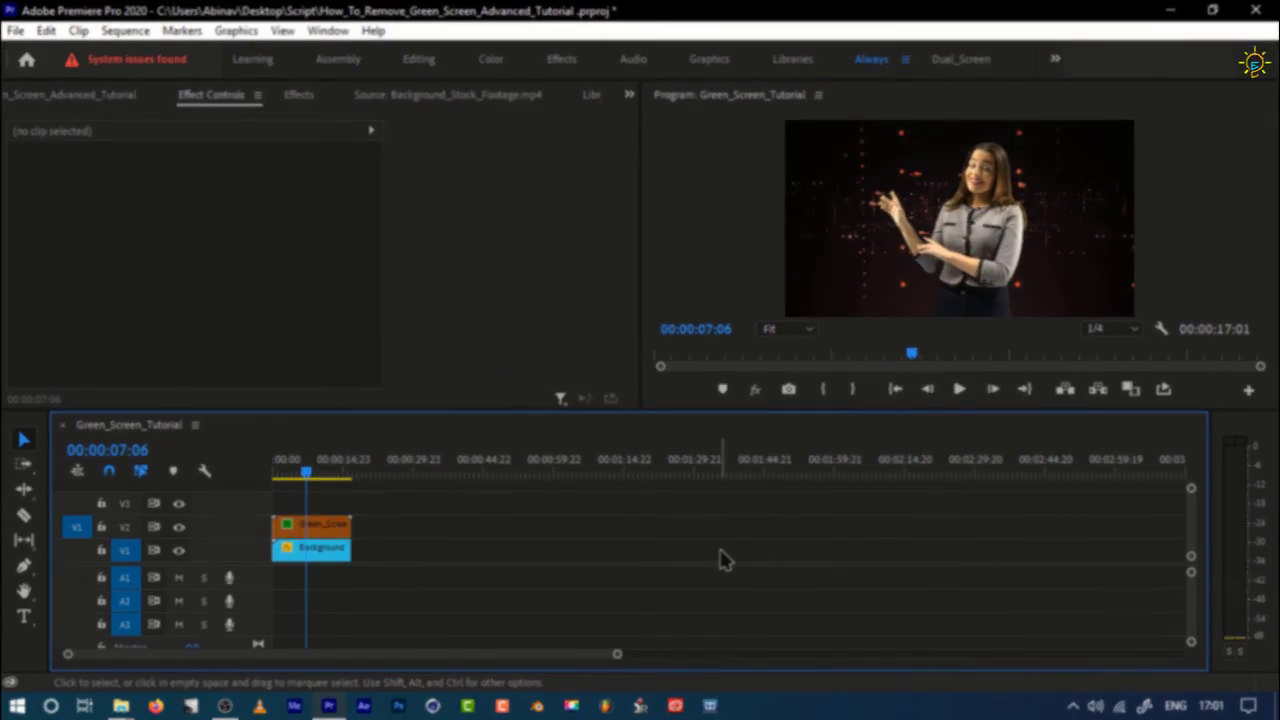